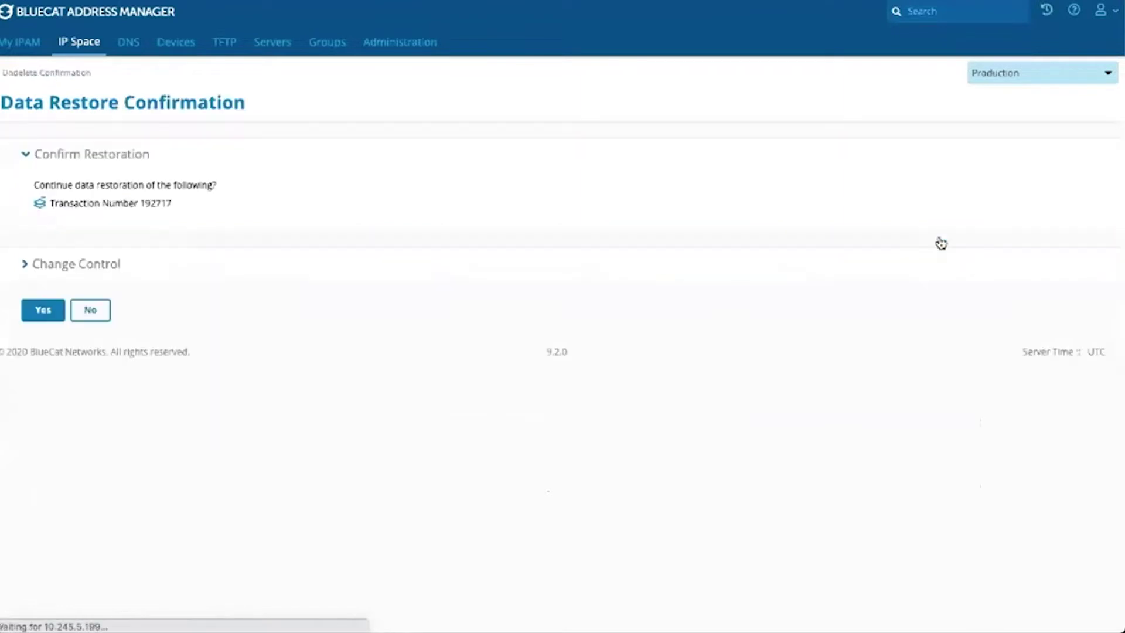
# - Confirm the restoration of transaction 192717, and open the United Kingdom block 10.0.0.0/16 inside the 10.0.0.0/8 block
pyautogui.click(52, 314)
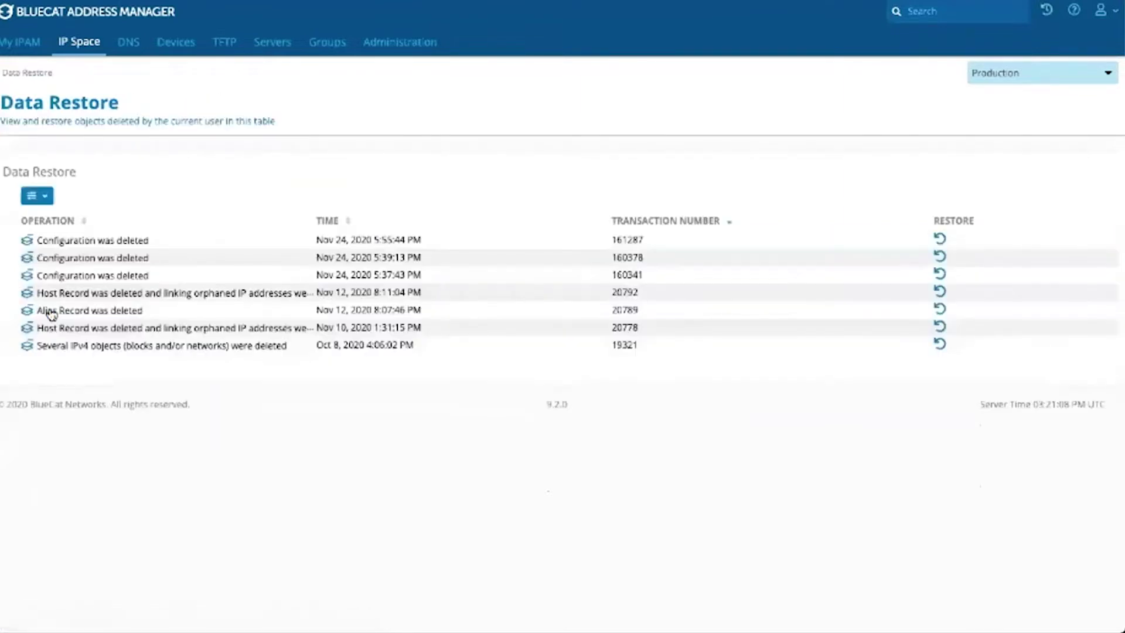
pyautogui.click(93, 44)
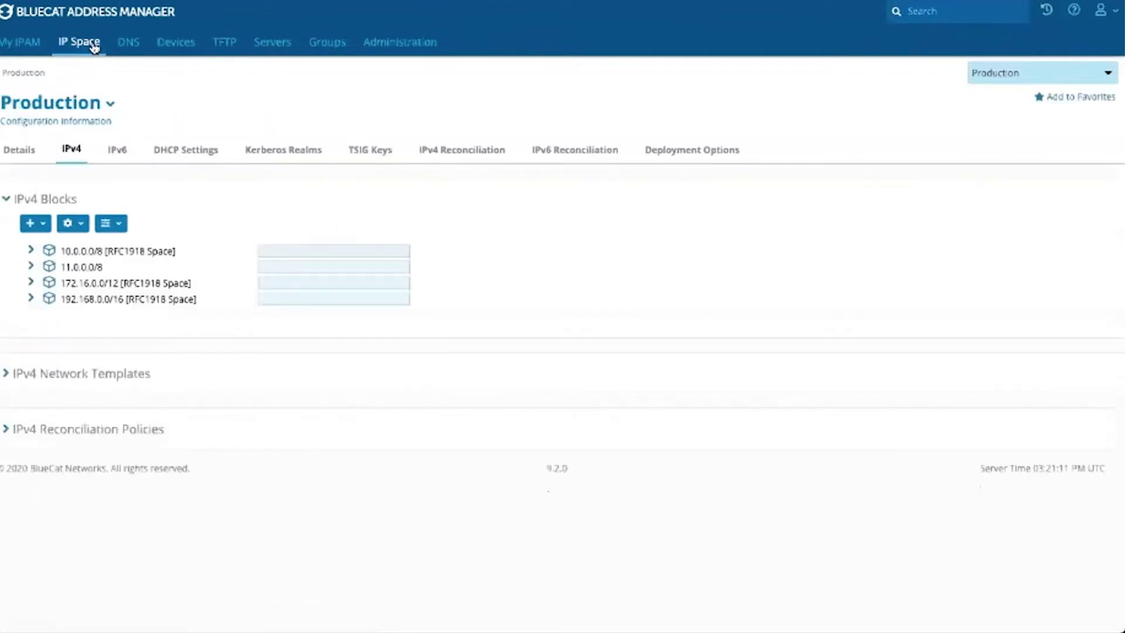
pyautogui.click(96, 252)
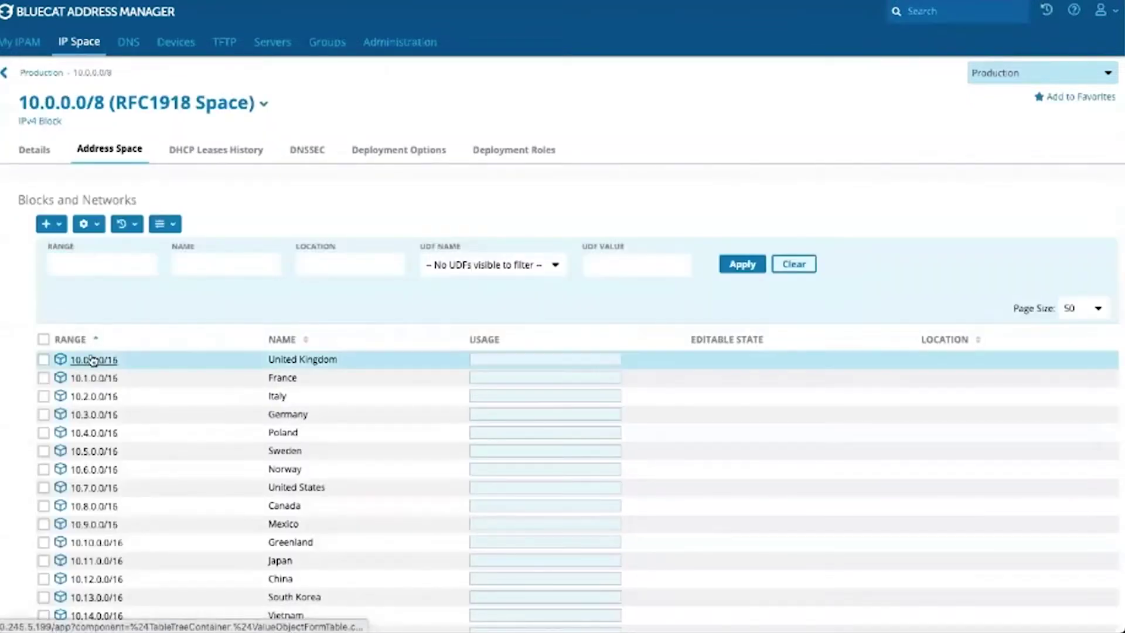
pyautogui.click(92, 360)
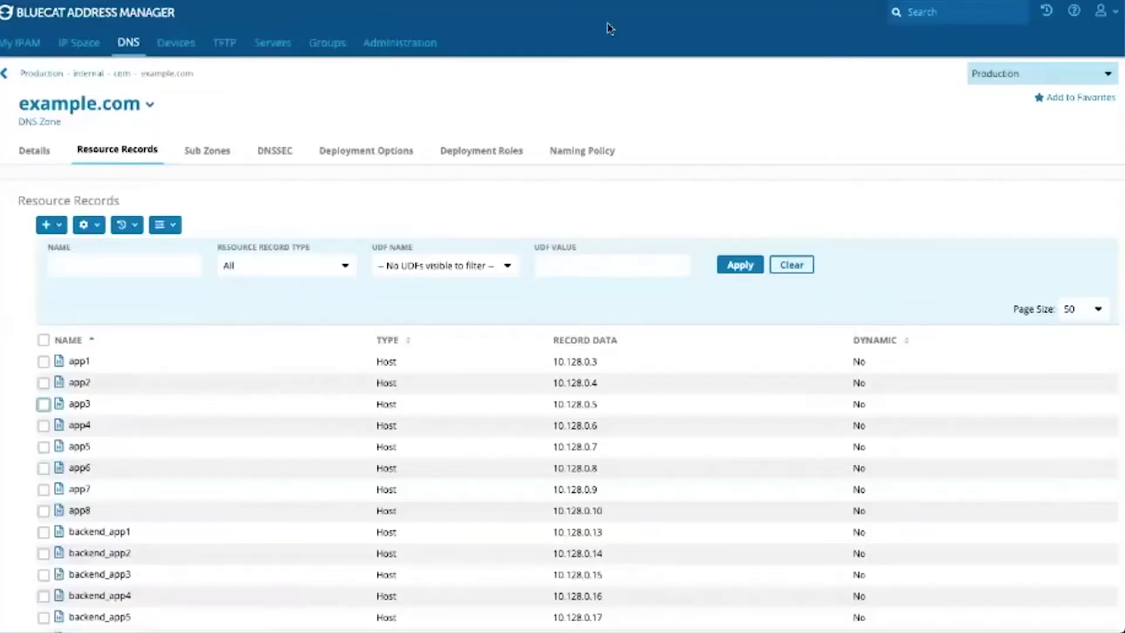
# - Delete the app1, app2 and app3 host records from the example.com zone without deleting their linked IP addresses
pyautogui.click(44, 362)
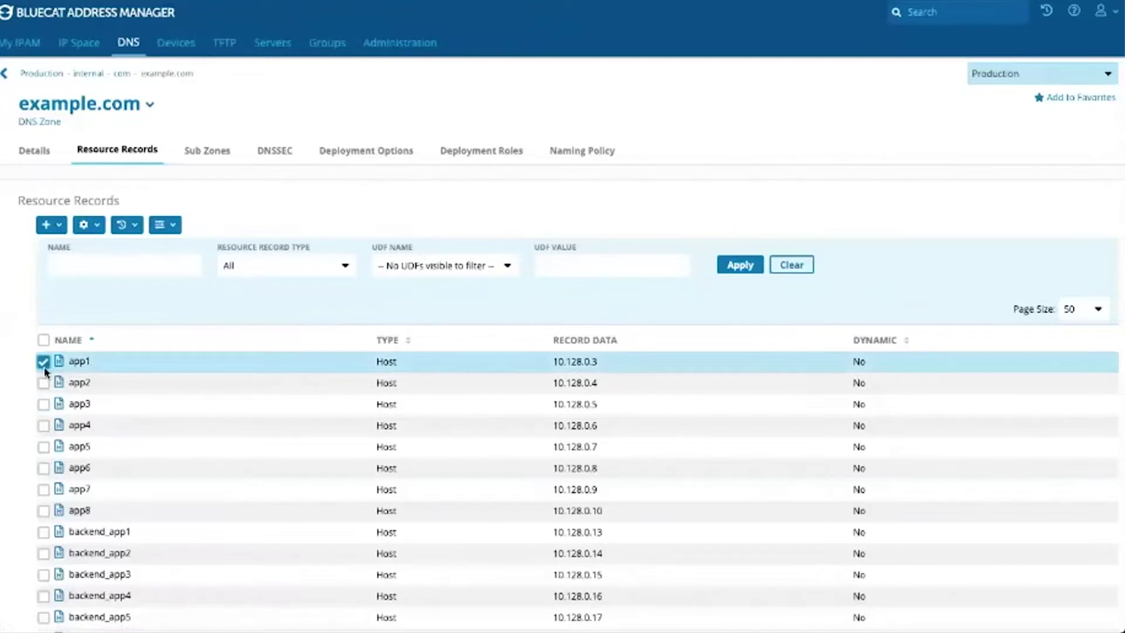
pyautogui.click(44, 383)
pyautogui.click(44, 404)
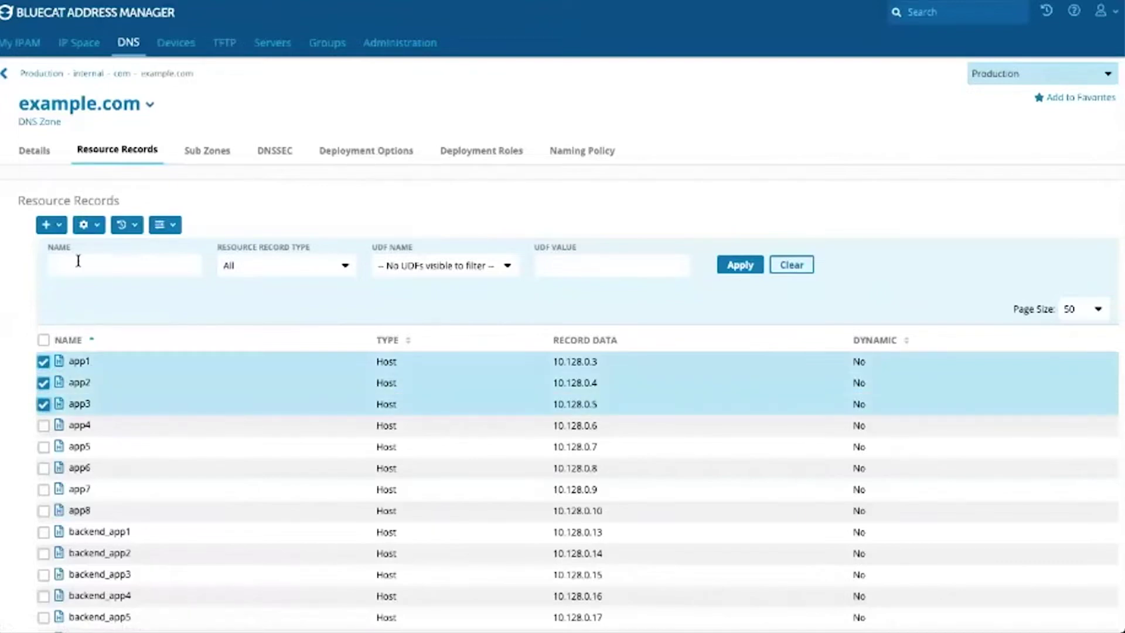
pyautogui.click(99, 227)
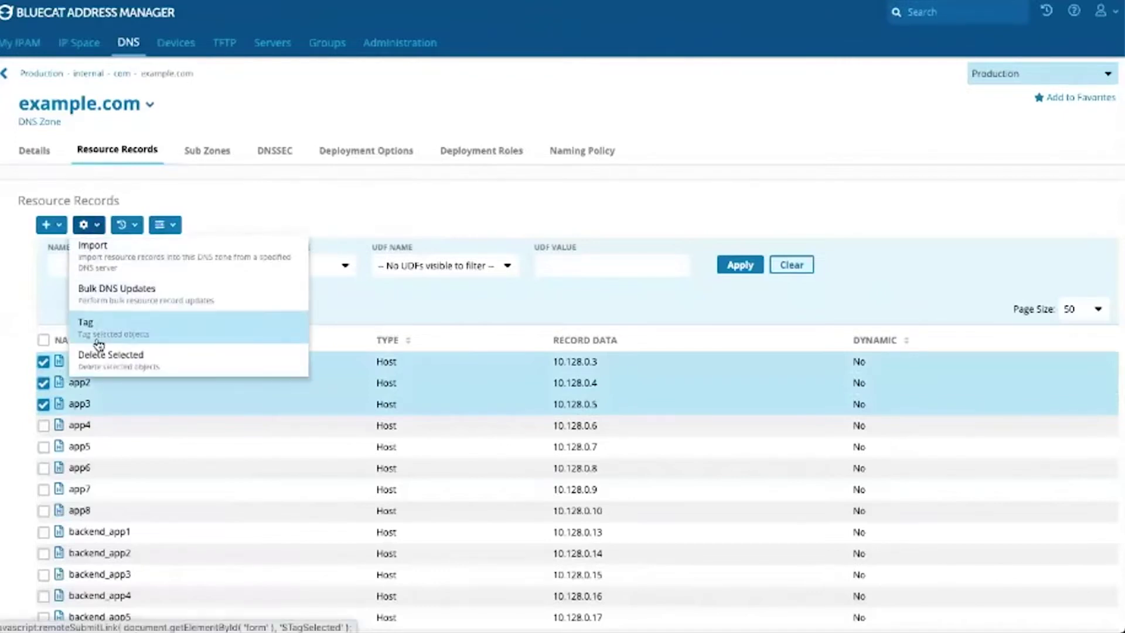
pyautogui.click(94, 358)
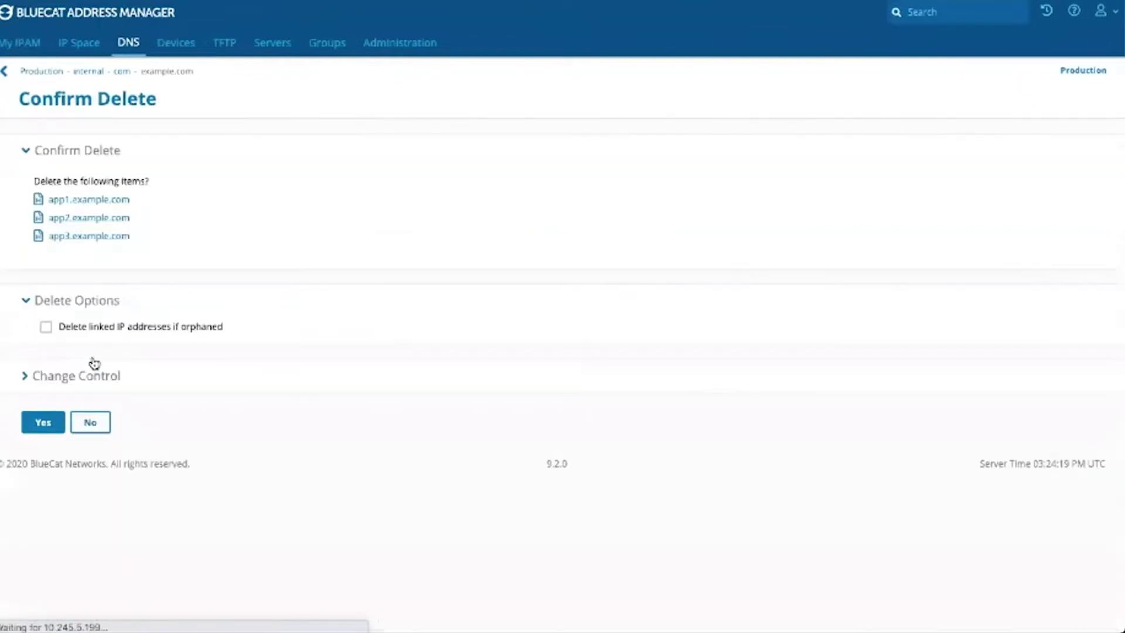
pyautogui.click(44, 423)
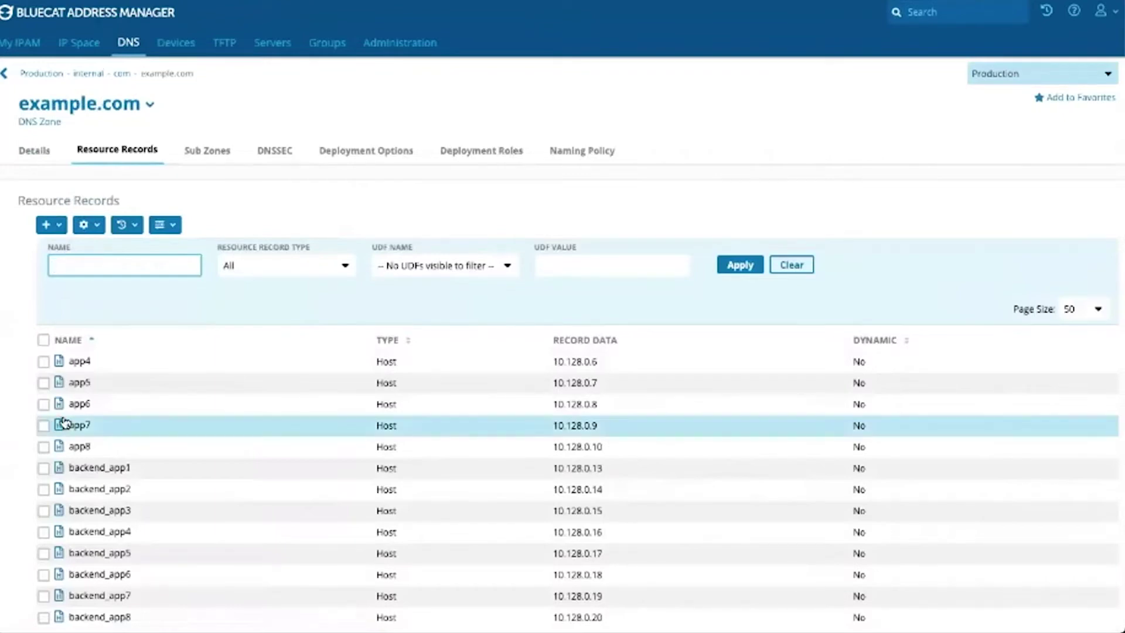
# - Restore the deleted resource records of example.com from transaction 192801, and return to the zone to check the app2 record
pyautogui.click(138, 227)
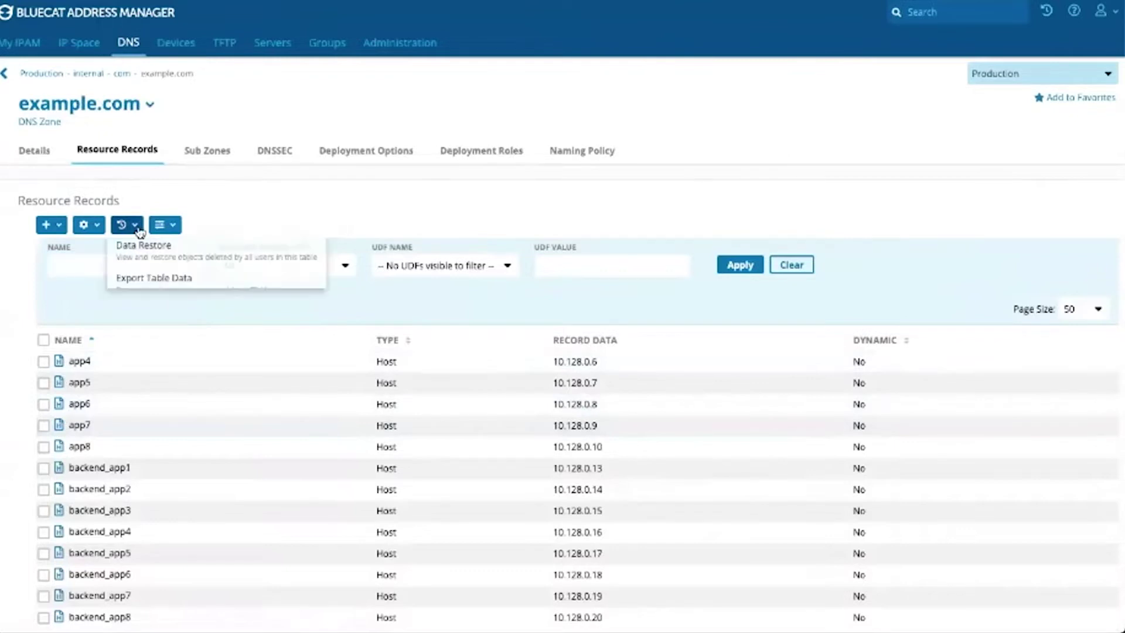
pyautogui.click(140, 251)
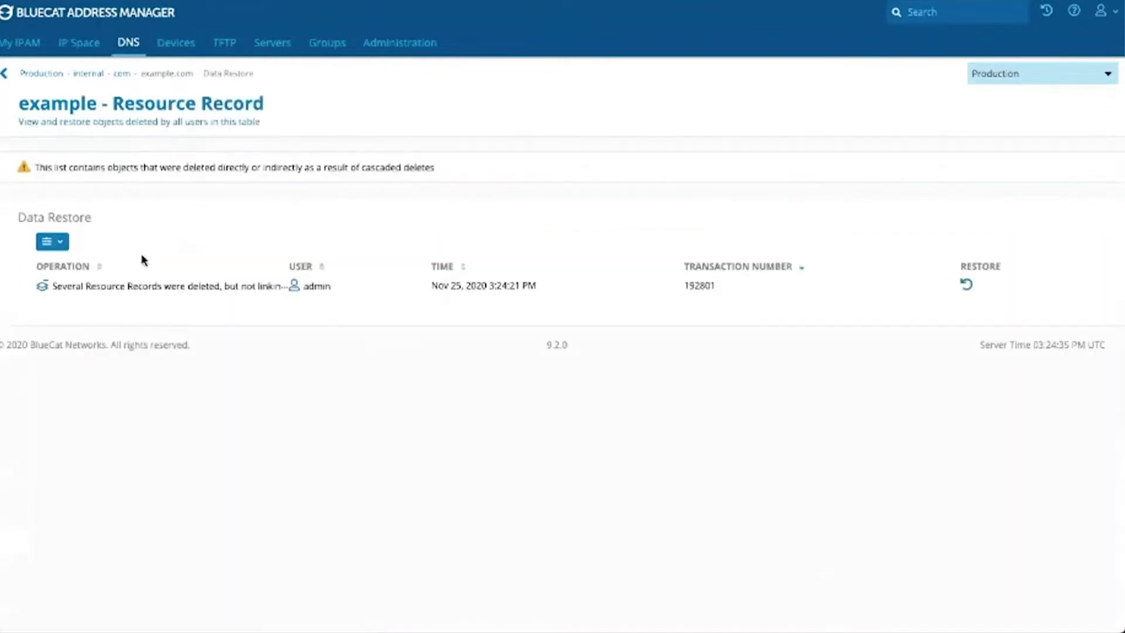
pyautogui.click(162, 287)
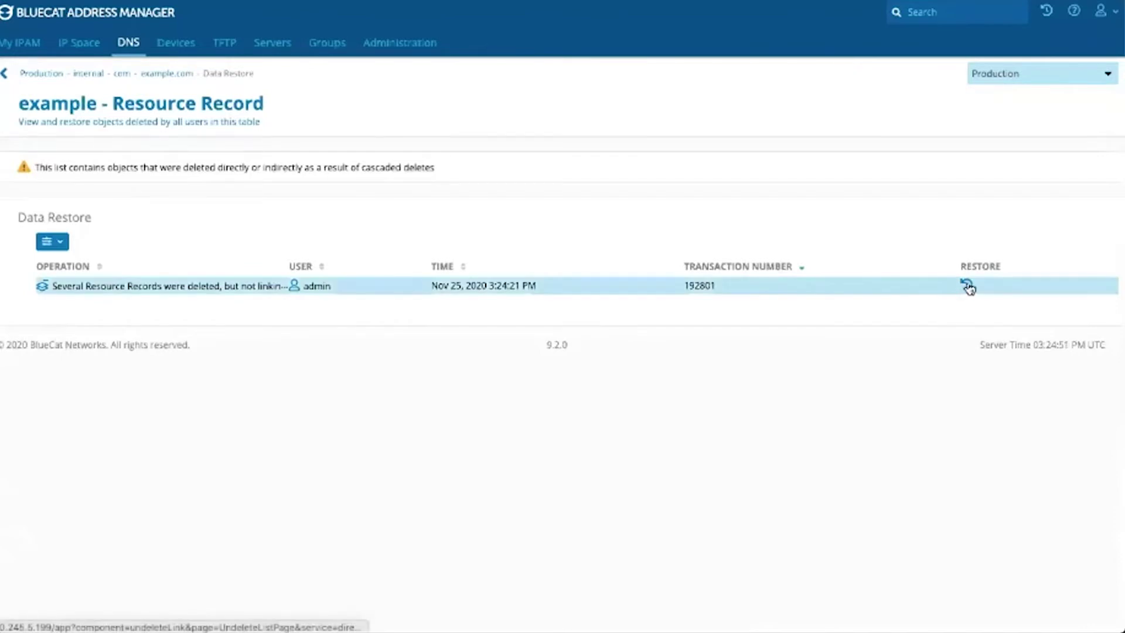
pyautogui.click(968, 287)
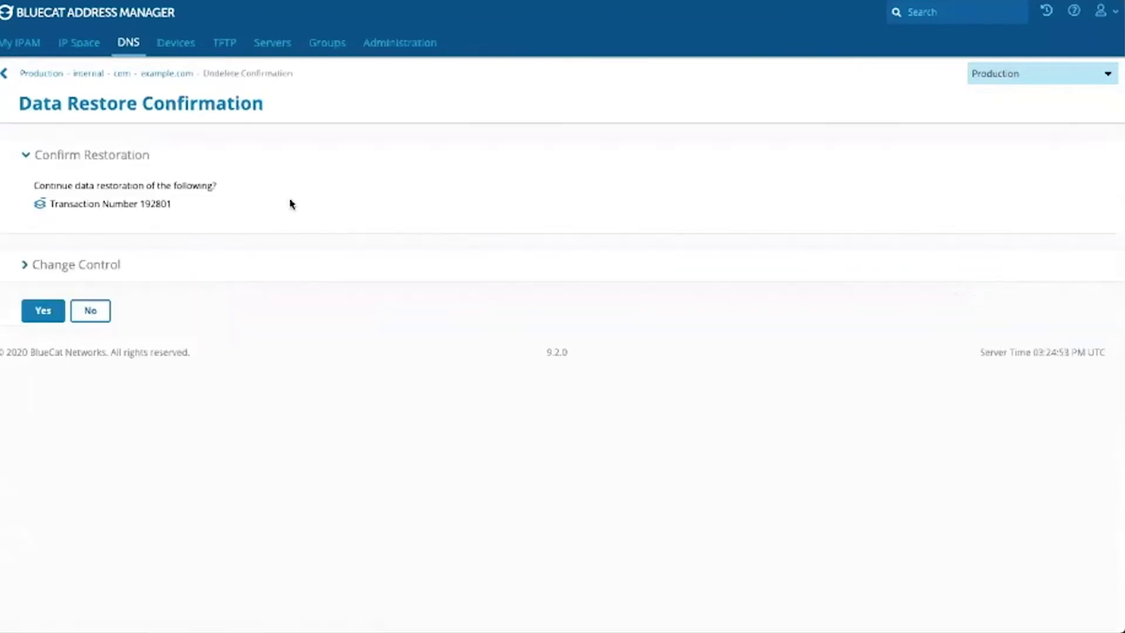
pyautogui.click(56, 317)
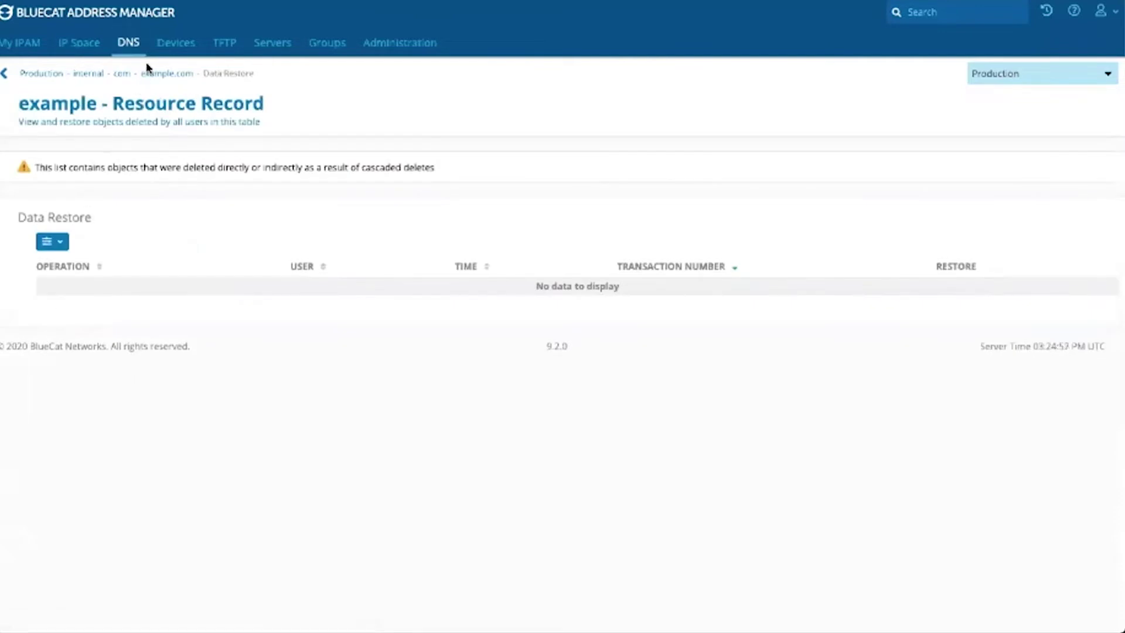
pyautogui.click(155, 74)
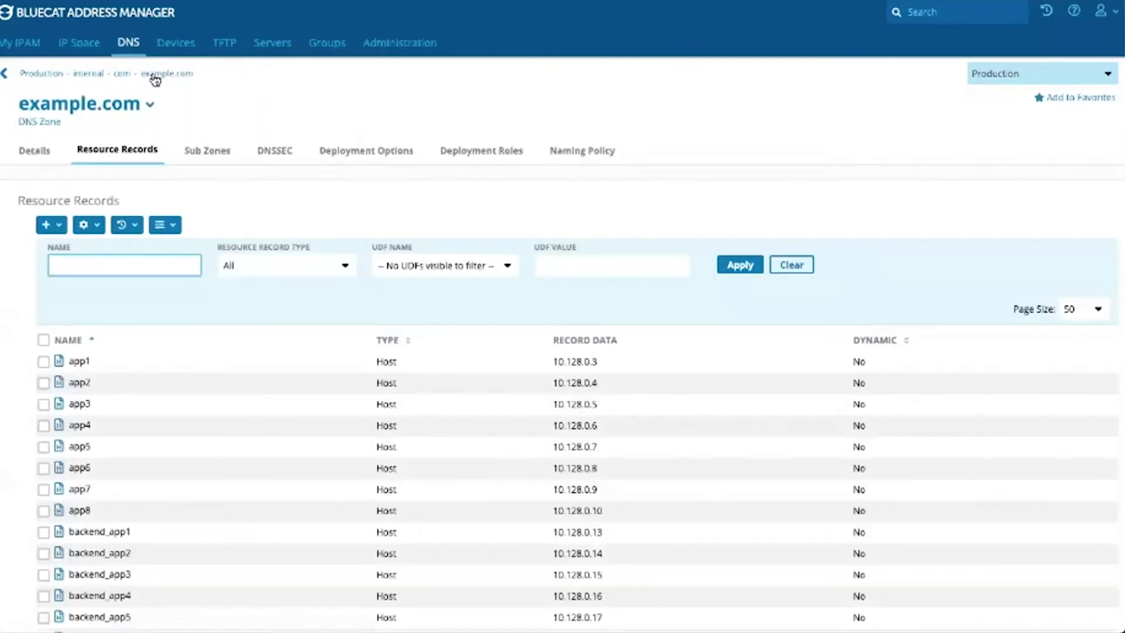
pyautogui.click(96, 382)
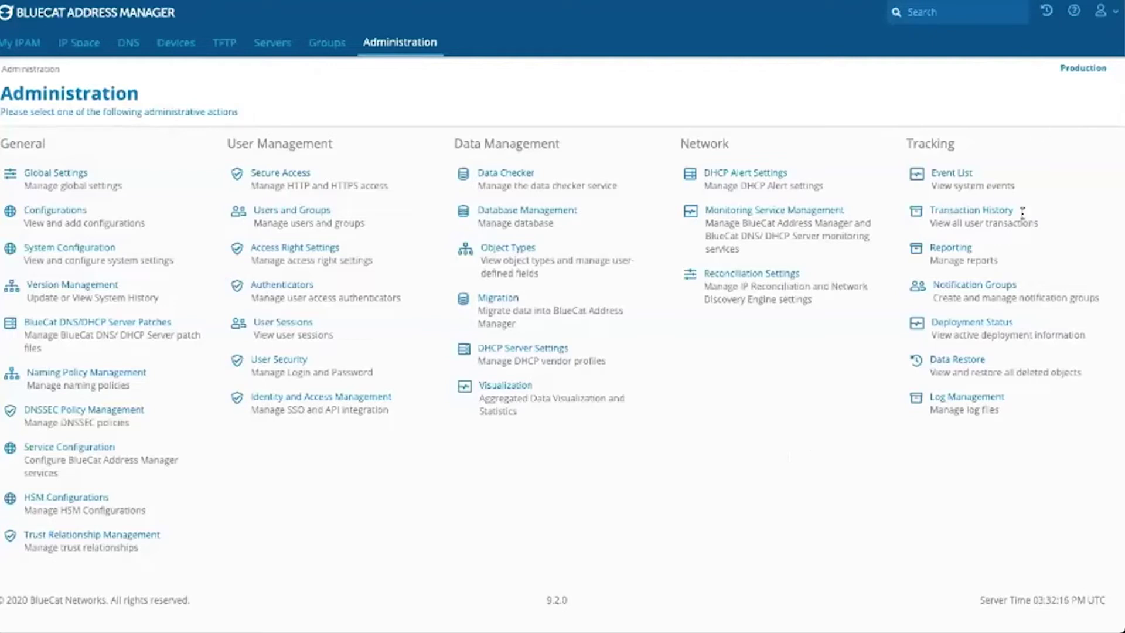
# - Search the transaction history for deleted zones, using category Views & Zones, object type Zone and action Delete
pyautogui.click(973, 211)
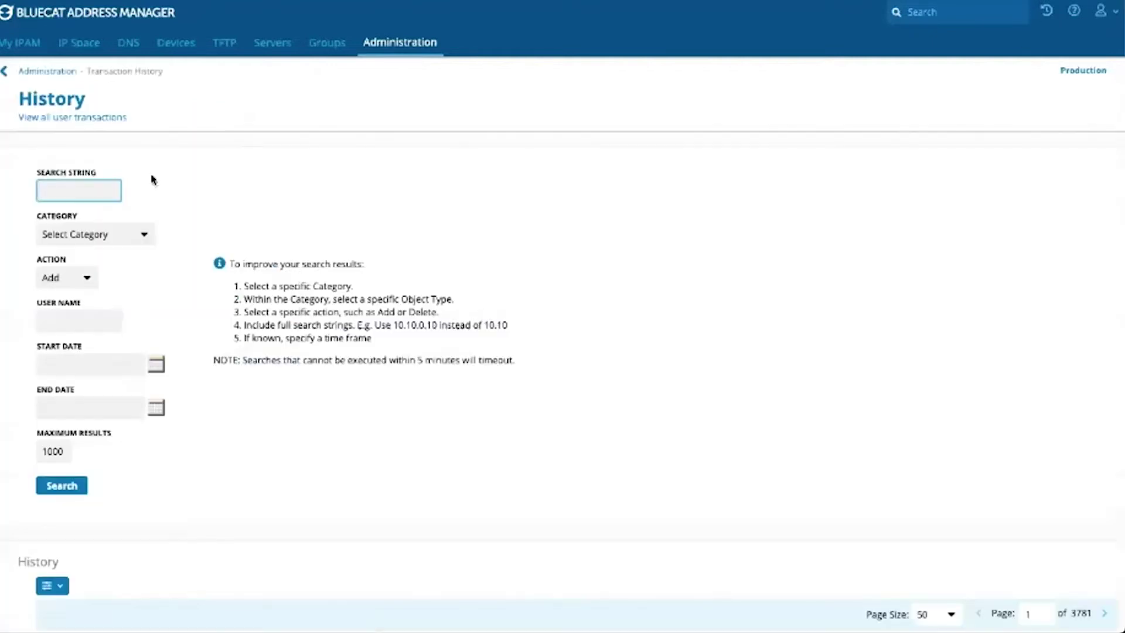
pyautogui.click(62, 235)
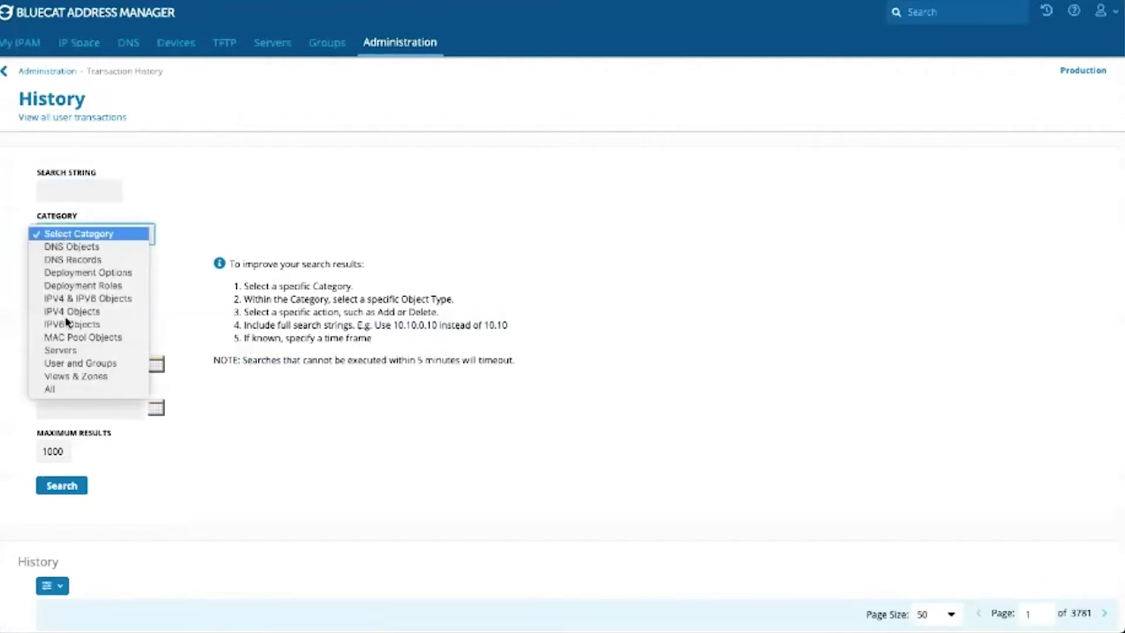
pyautogui.click(70, 375)
pyautogui.click(63, 278)
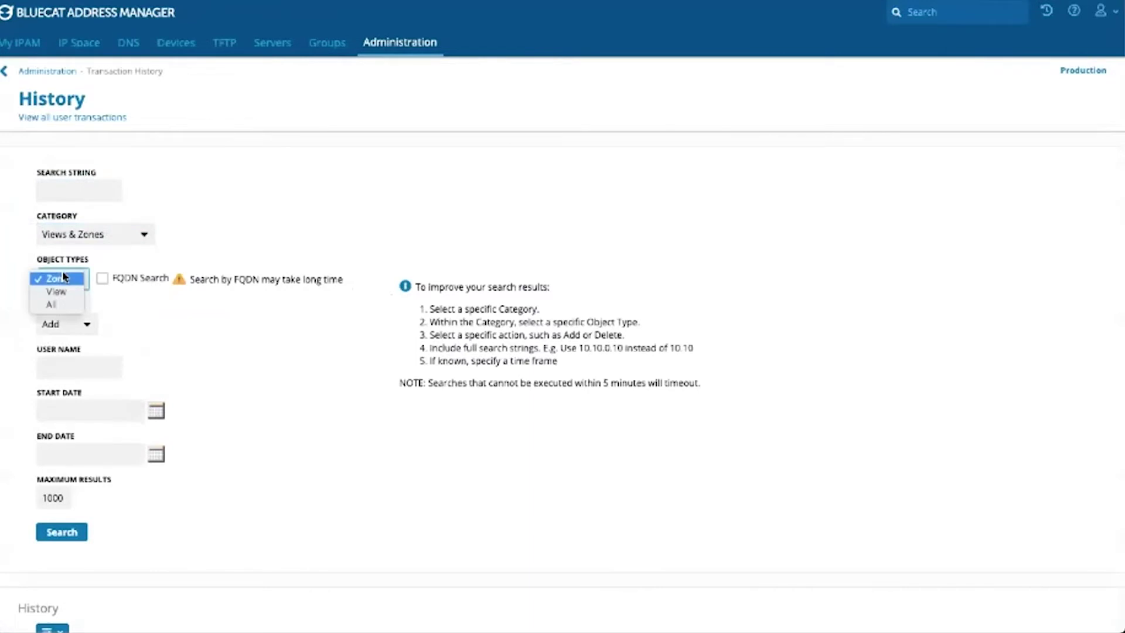
pyautogui.click(63, 278)
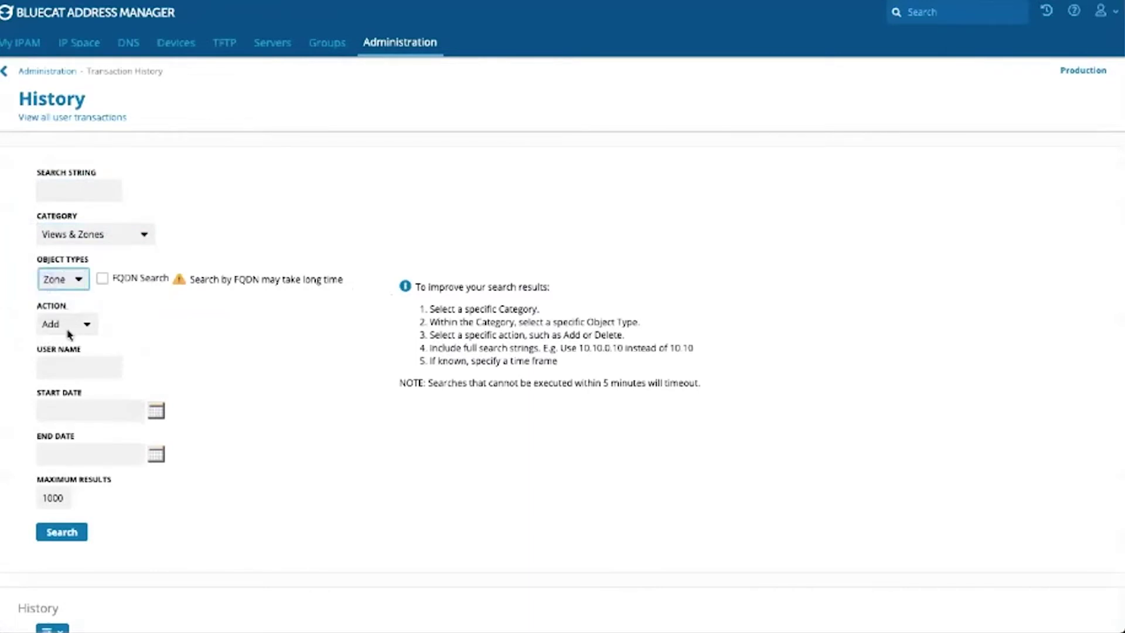
pyautogui.click(65, 324)
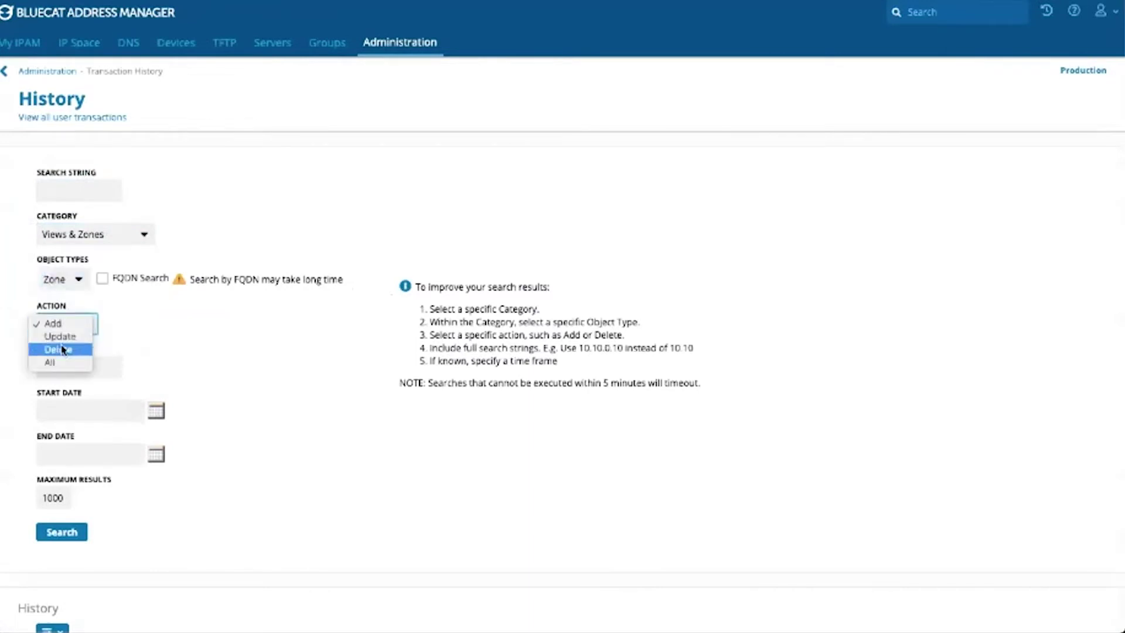
pyautogui.click(58, 349)
pyautogui.click(61, 532)
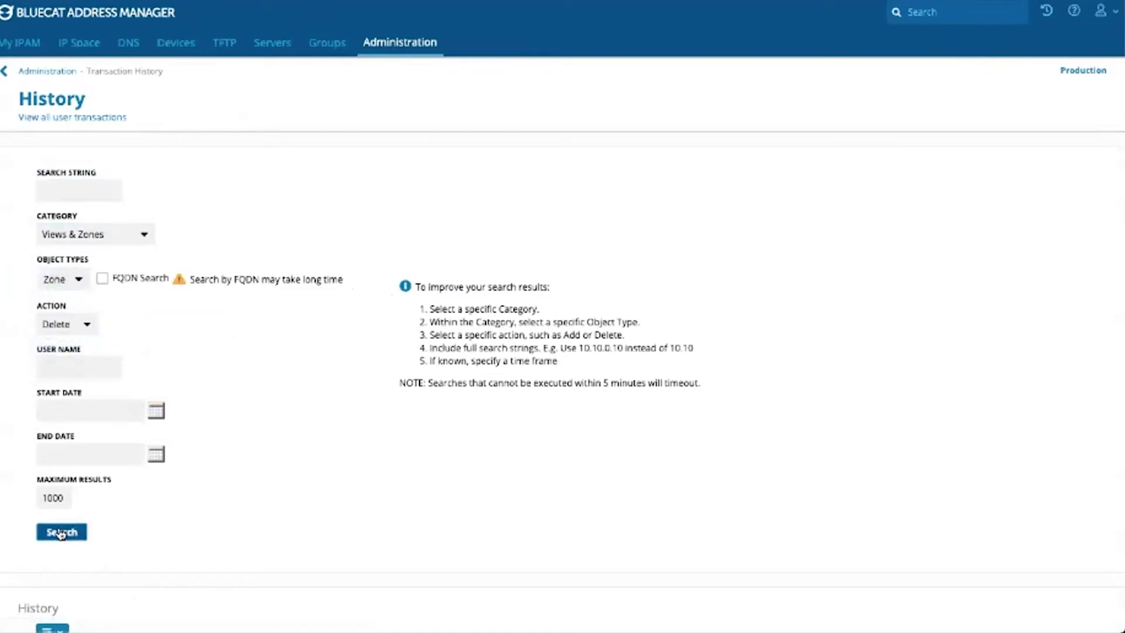
# - Find the most recent zone deletion in the history results and highlight its transaction number
pyautogui.scroll(-3, 321, 527)
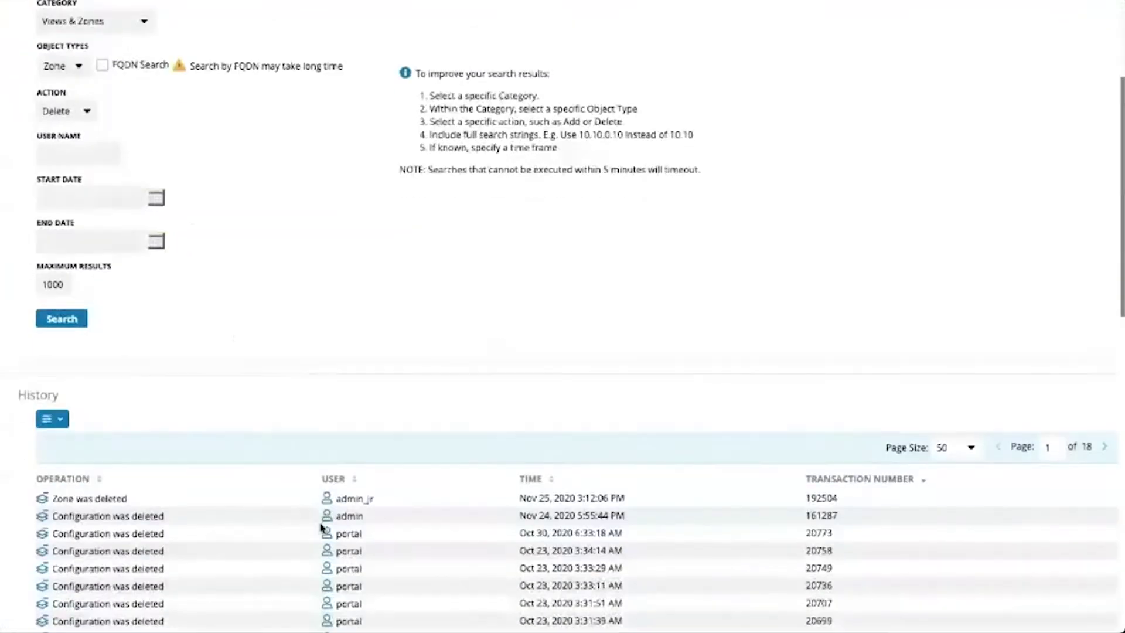
pyautogui.scroll(-4, 321, 527)
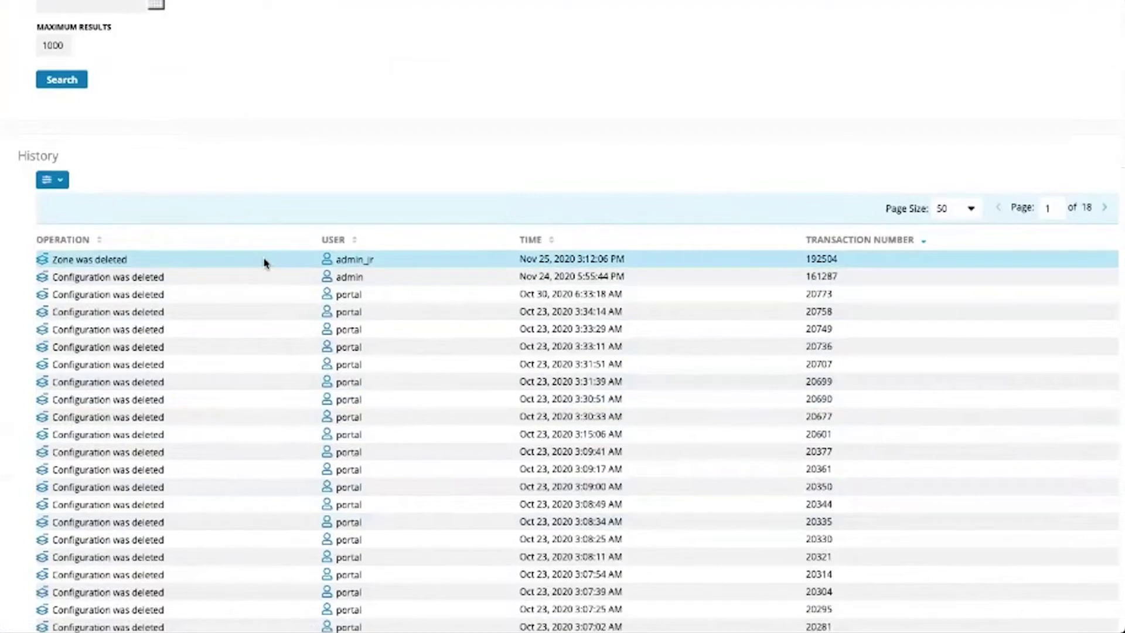
pyautogui.doubleClick(831, 258)
pyautogui.scroll(2, 879, 115)
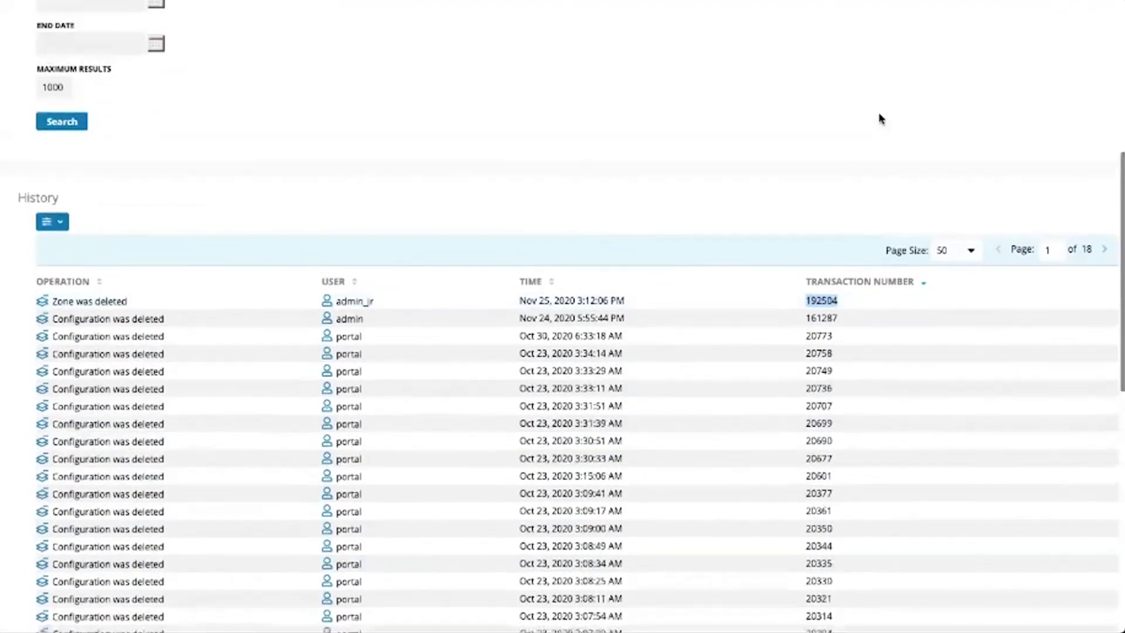
pyautogui.scroll(6, 878, 117)
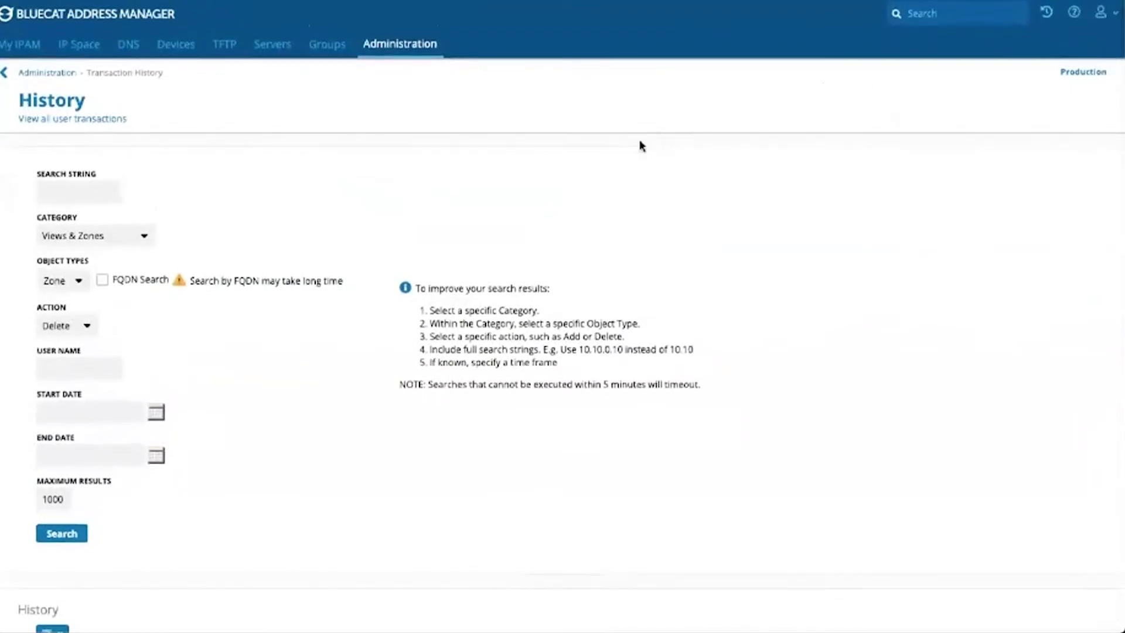
# - Open the administrative Data Restore list and review the details of the zone deletion in transaction 192504
pyautogui.click(432, 44)
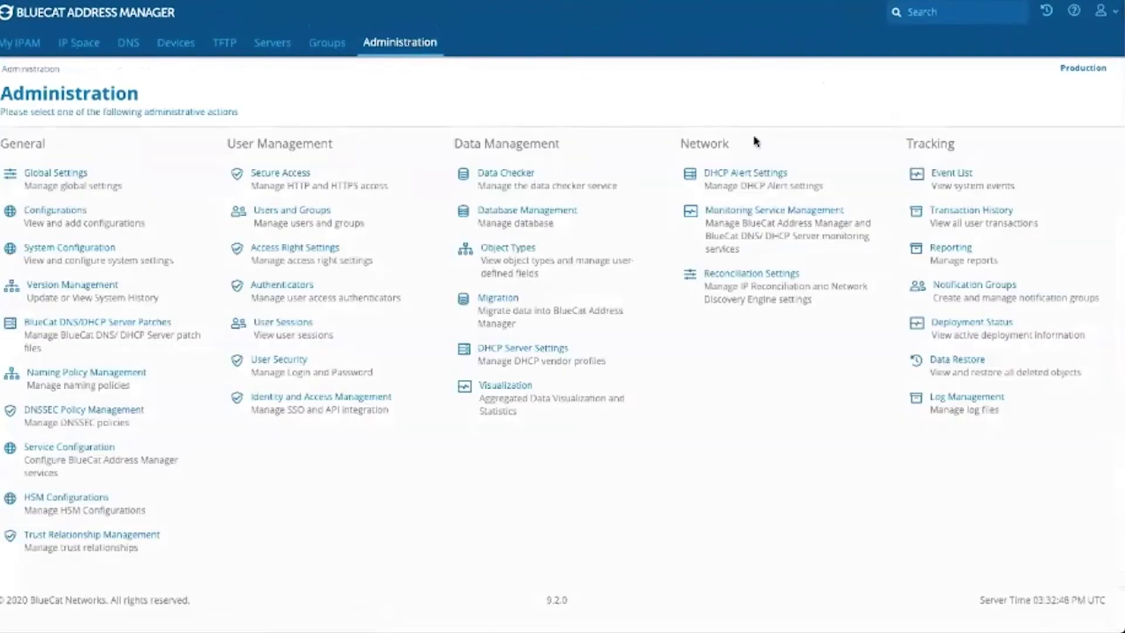
pyautogui.click(959, 360)
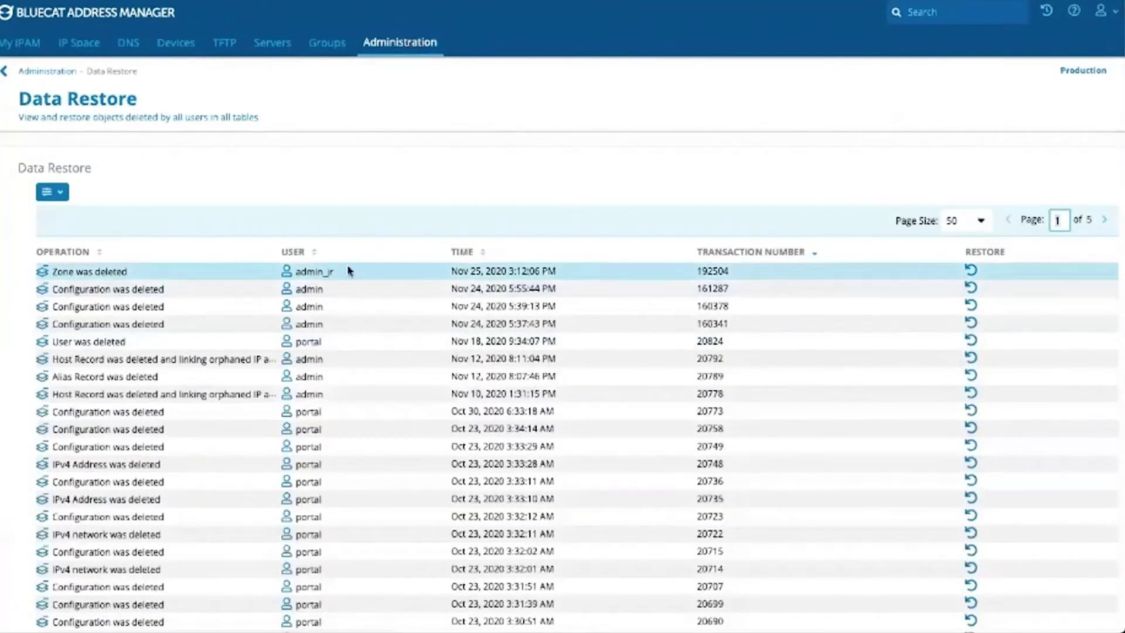
pyautogui.doubleClick(711, 272)
pyautogui.click(107, 272)
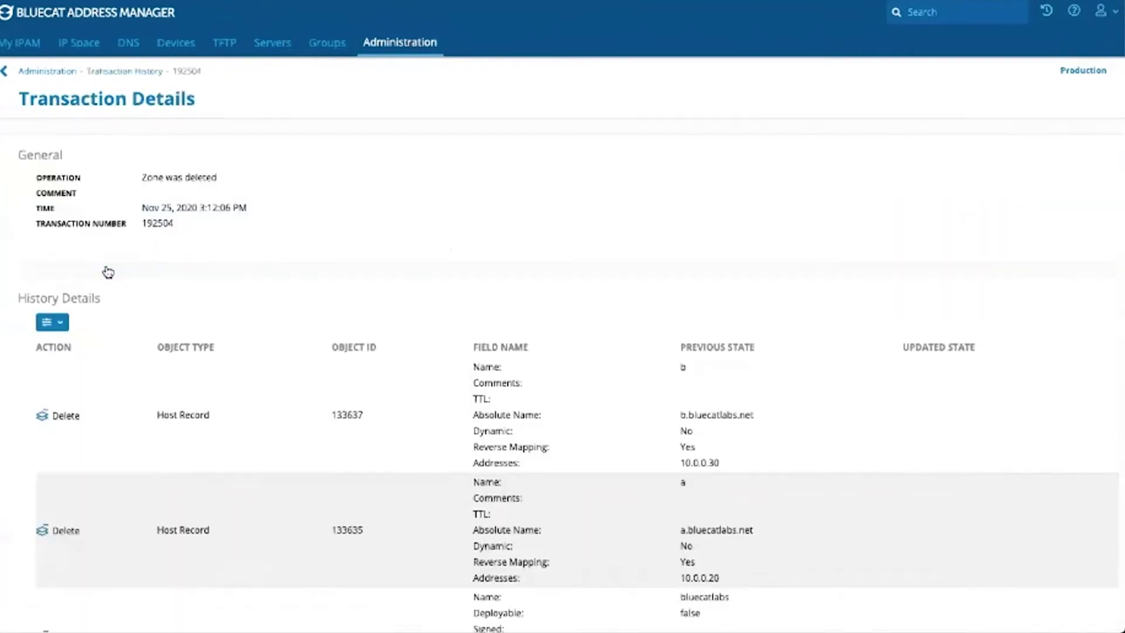
pyautogui.scroll(-2, 270, 312)
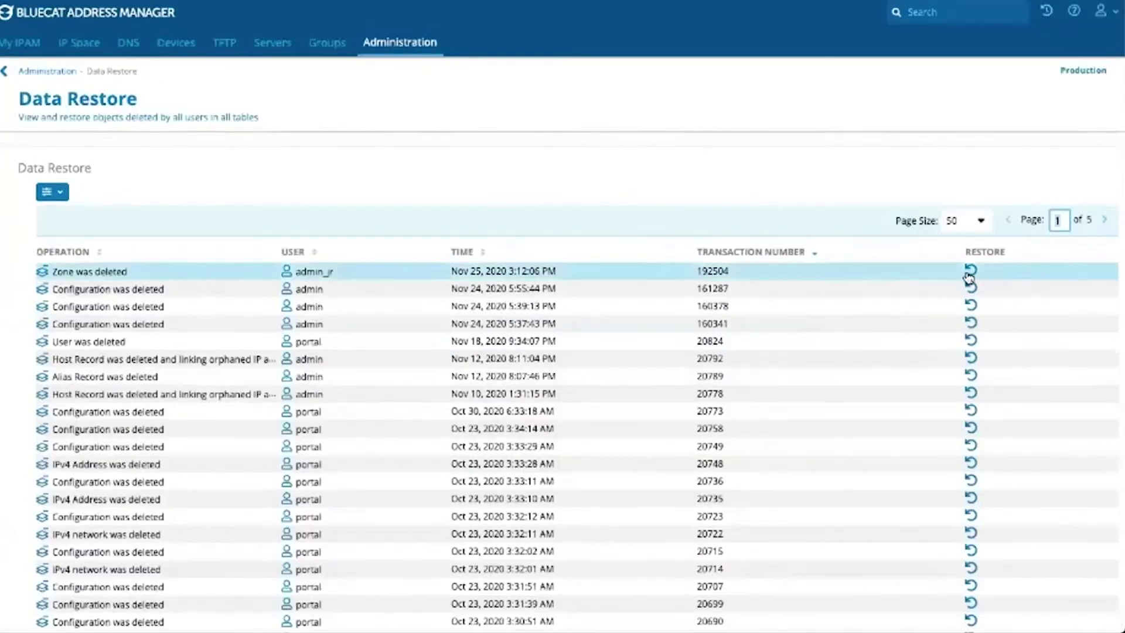
# - Restore the deleted zone from transaction 192504 and confirm the restoration
pyautogui.click(970, 276)
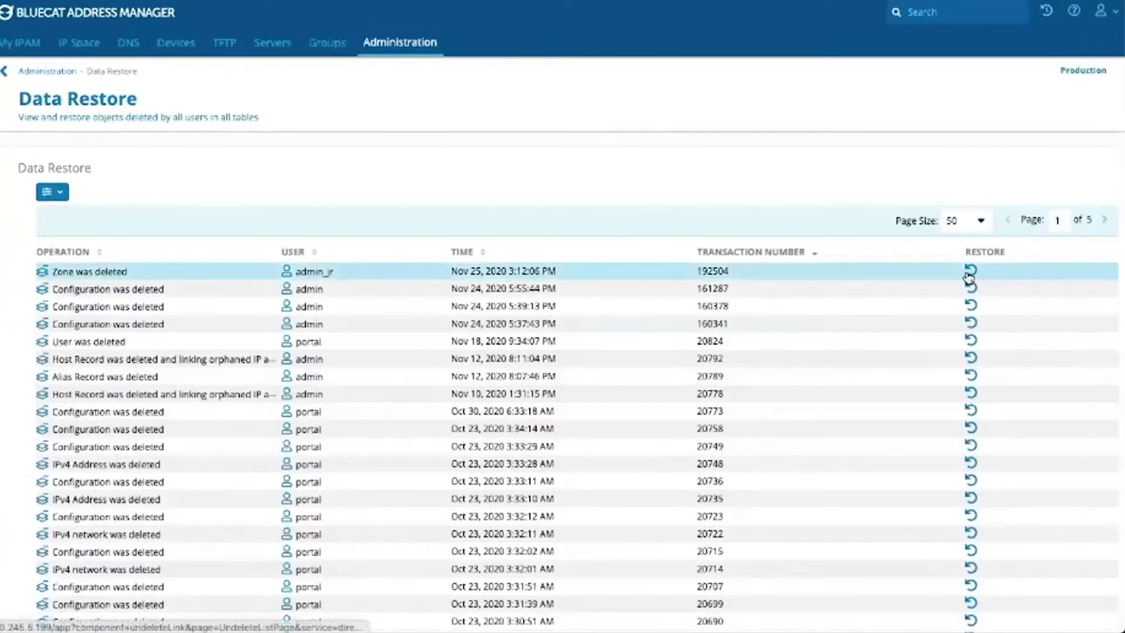
pyautogui.click(970, 275)
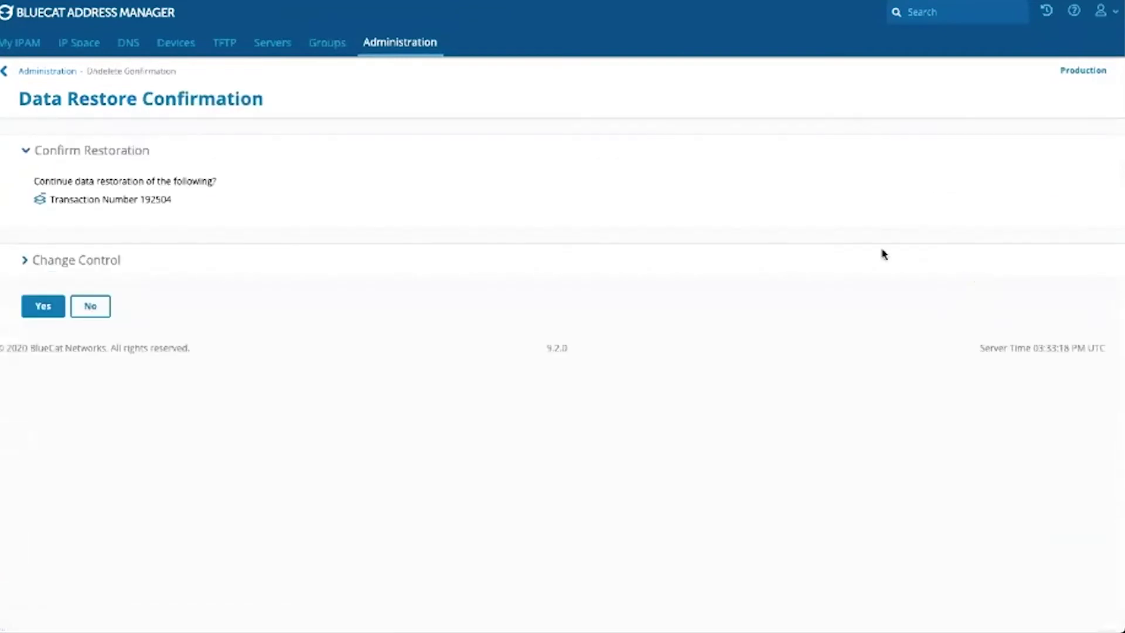
pyautogui.click(39, 308)
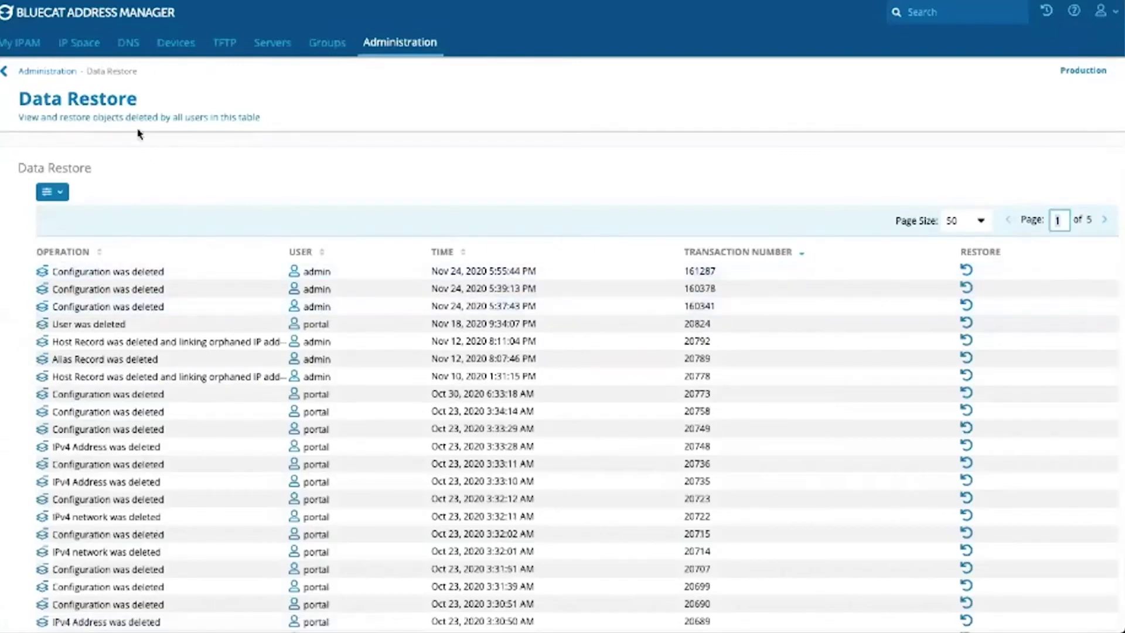
# - Return to the DNS data, open the internal view and go into the net domain to check the restored zone
pyautogui.click(125, 44)
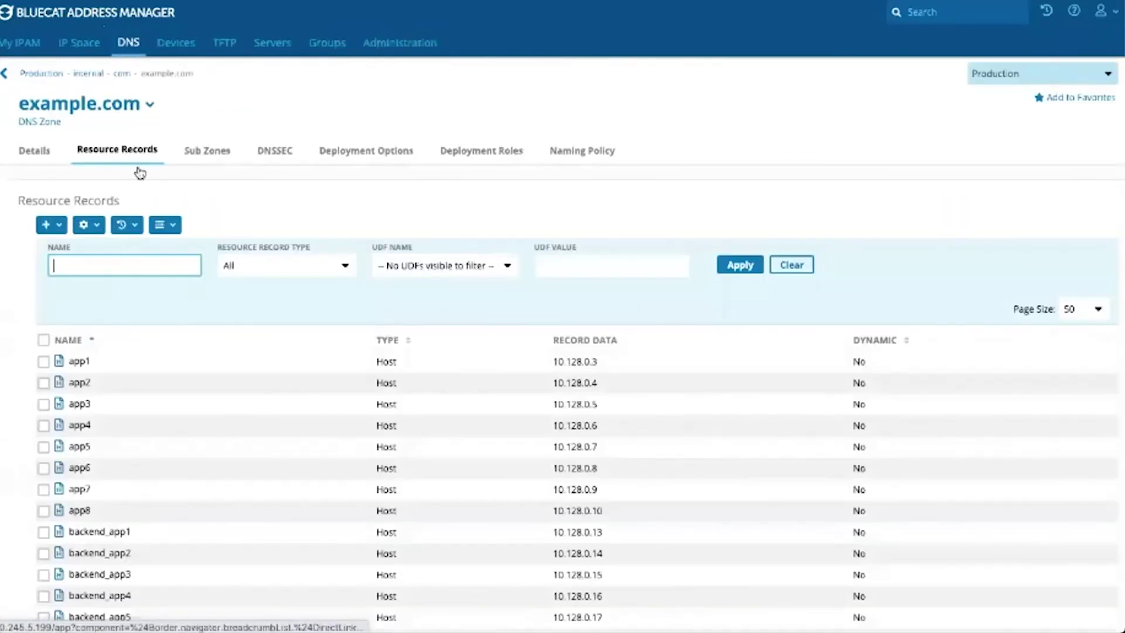
pyautogui.click(87, 74)
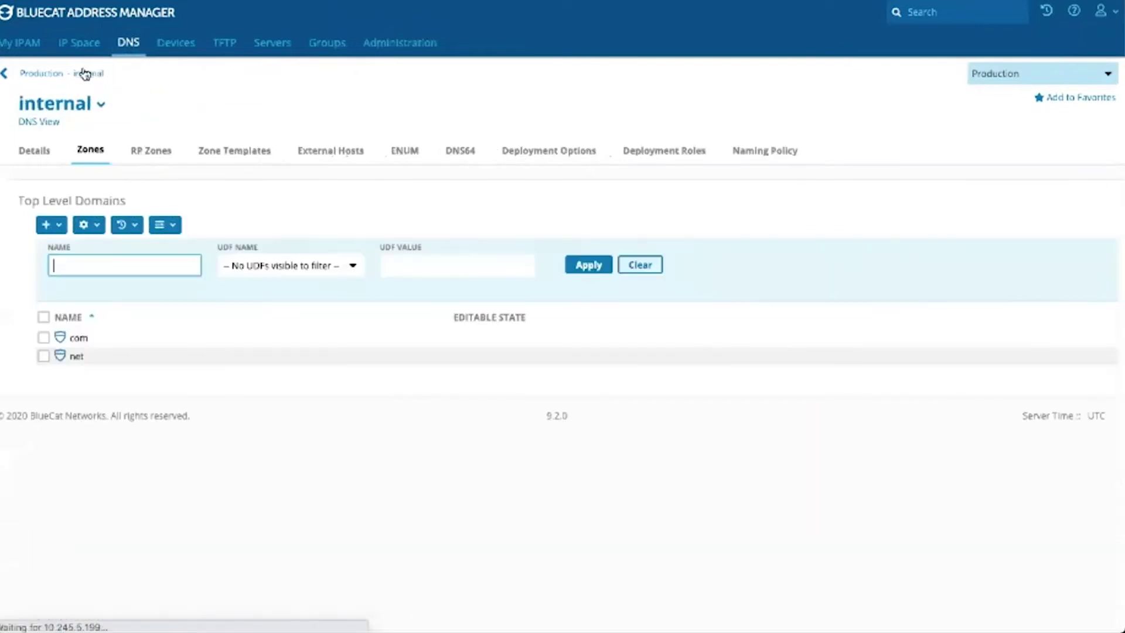
pyautogui.click(80, 354)
pyautogui.click(97, 340)
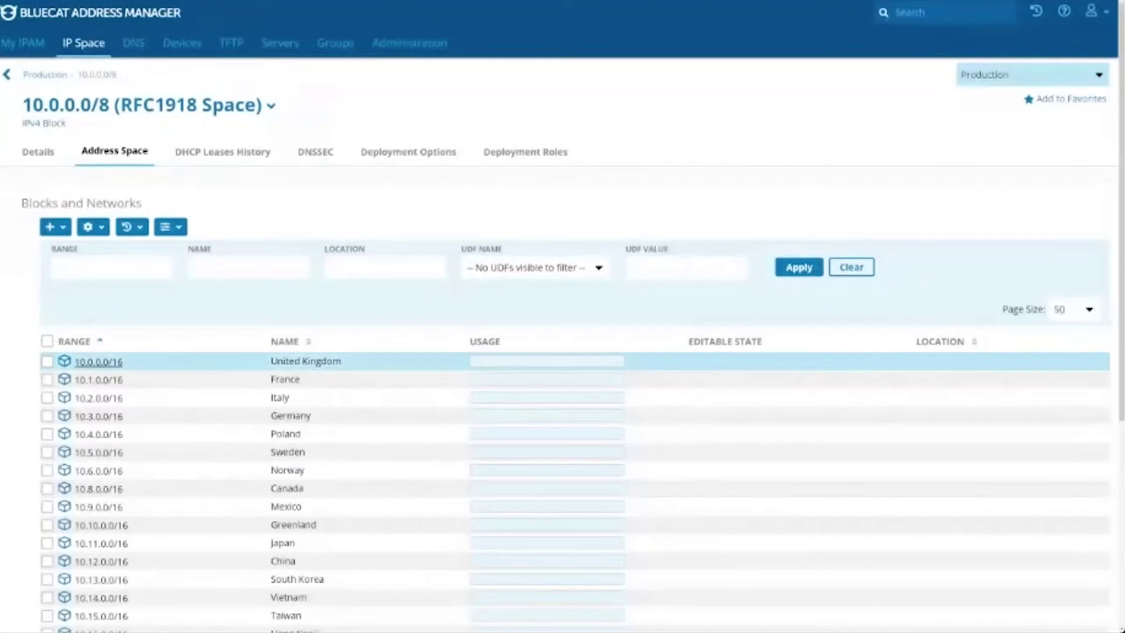
# - Delete the United Kingdom block 10.0.0.0/16 and check the address space of its parent block 10.0.0.0/8
pyautogui.click(99, 362)
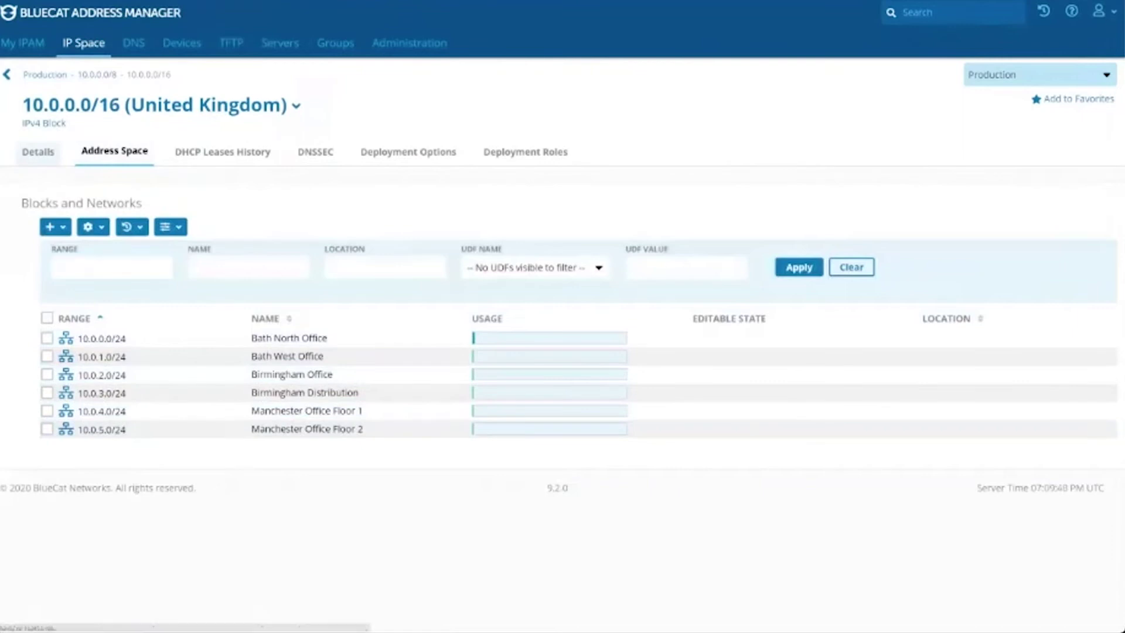
pyautogui.click(38, 151)
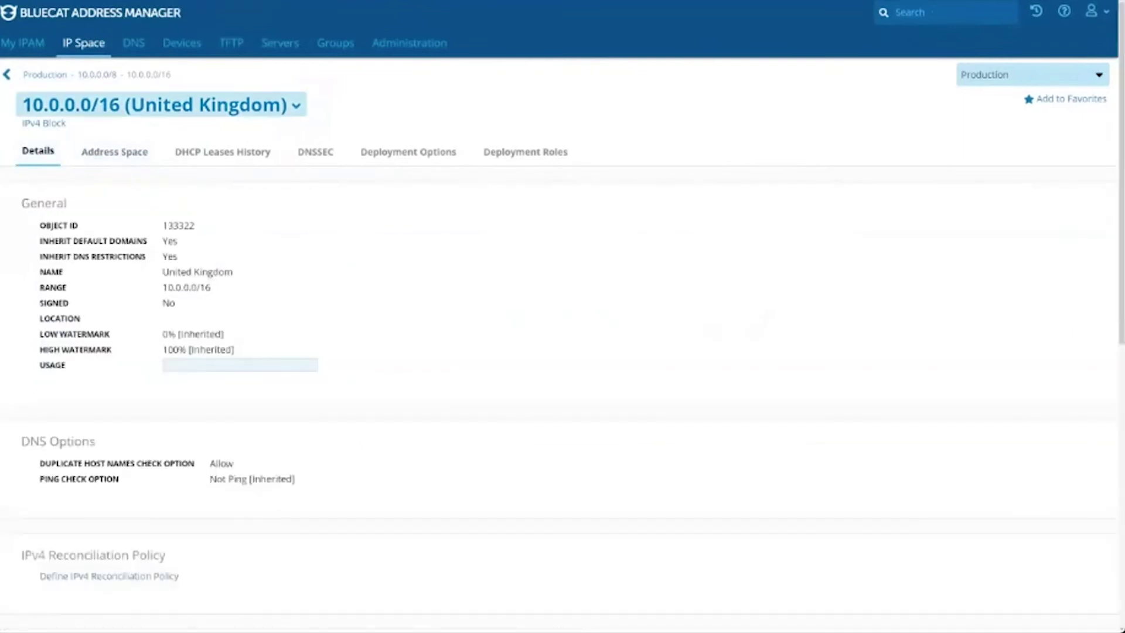
pyautogui.click(162, 105)
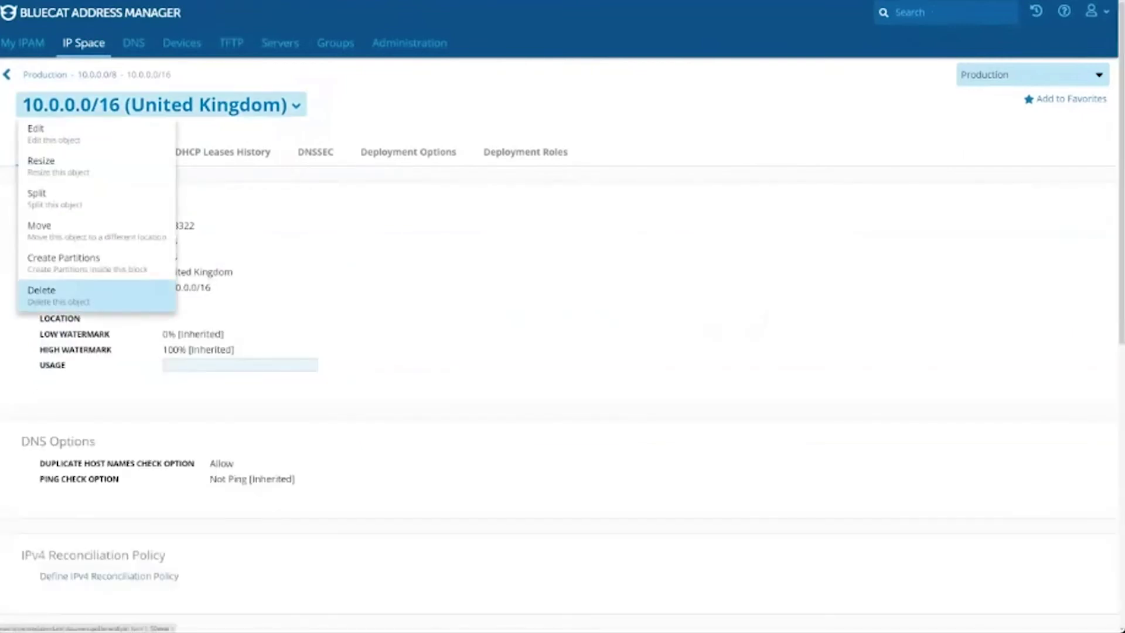
pyautogui.click(41, 293)
pyautogui.click(46, 309)
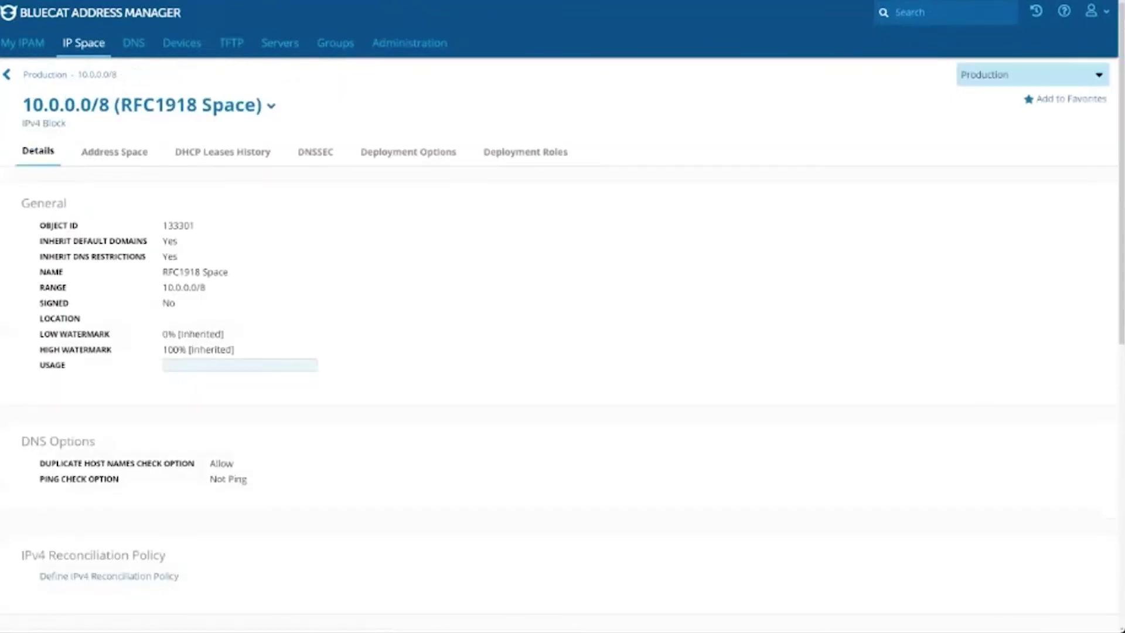
pyautogui.click(114, 152)
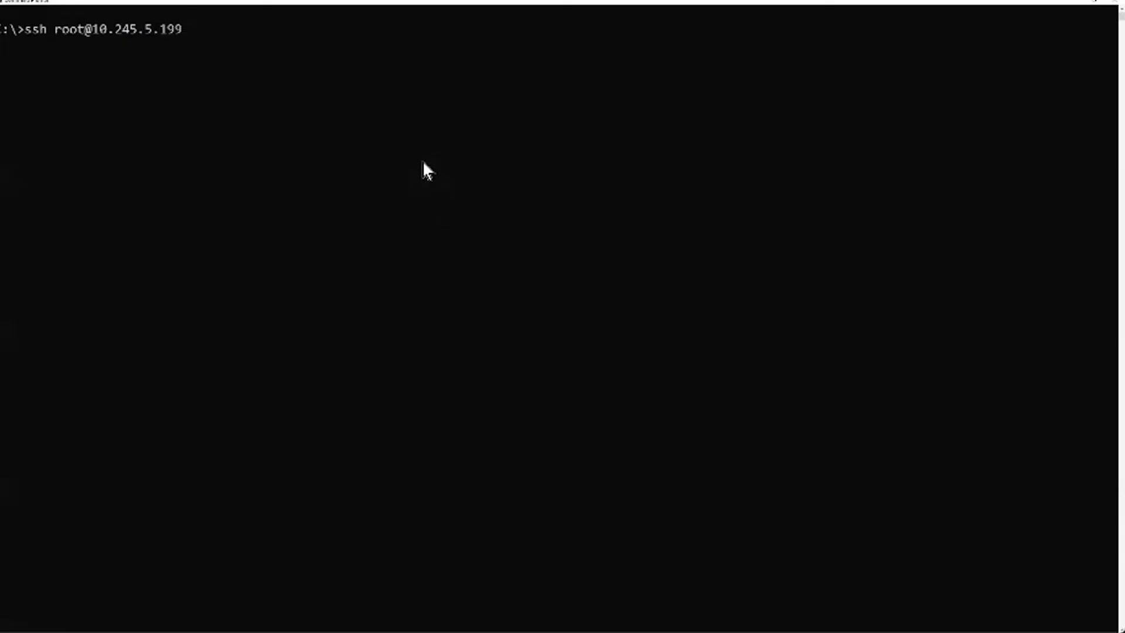
# - Switch to the terminal and log in over SSH as root on 10.245.5.199, entering the account password
pyautogui.press('Return')
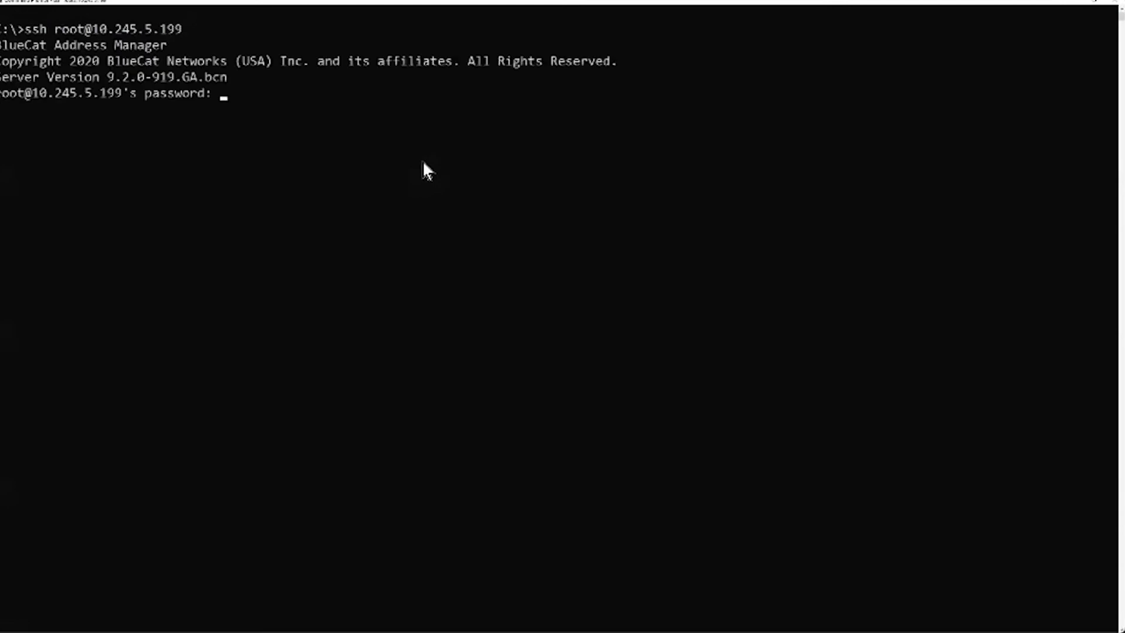
pyautogui.press('Return')
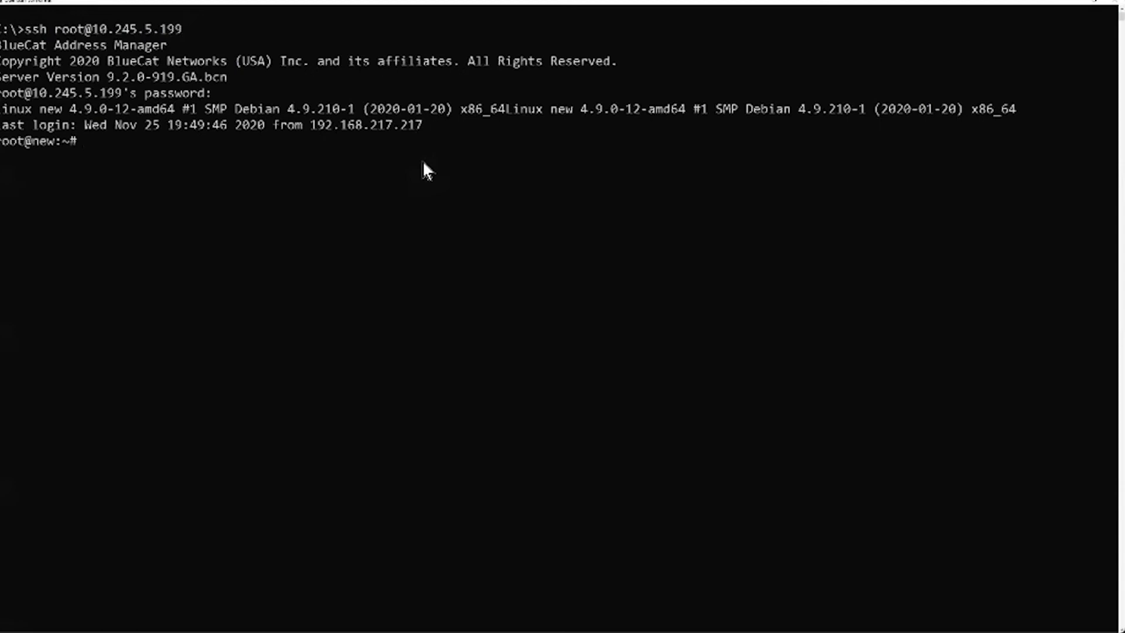
# - Change to the /data/backup/ directory on the server and list its files in long format
pyautogui.write('cd /data/b')
pyautogui.press('Tab')
pyautogui.press('Return')
pyautogui.write('ll')
pyautogui.press('Return')
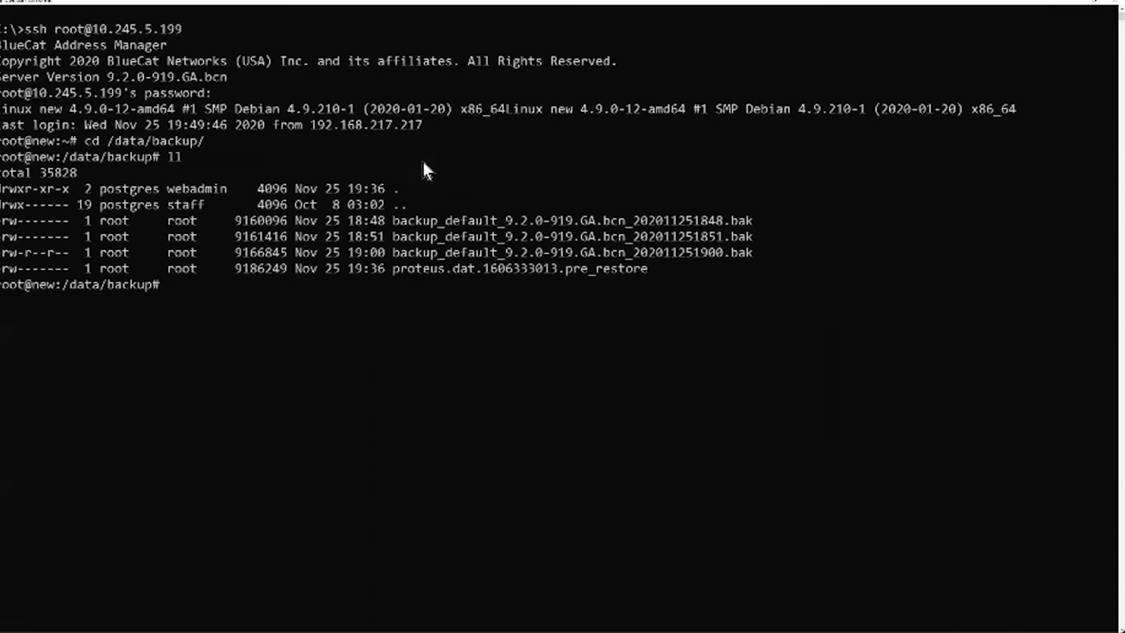
# - Switch to the admin account's Proteus CLI with su admin and start the additional configuration console with configure additional
pyautogui.write('su am')
pyautogui.write('min')
pyautogui.press('Return')
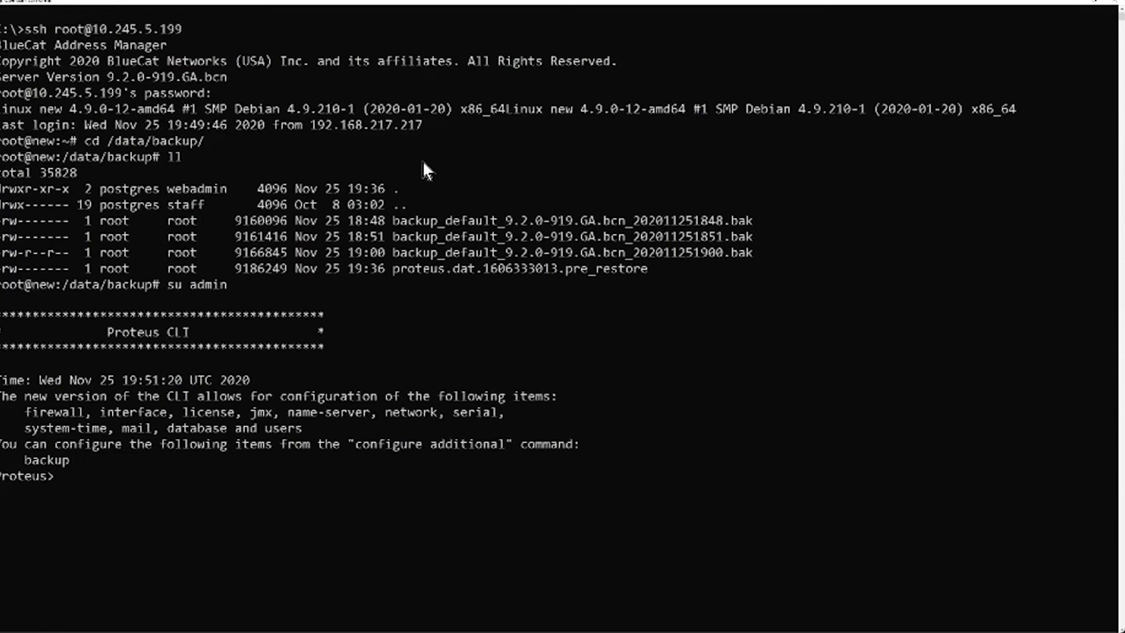
pyautogui.write('configure f')
pyautogui.press('BackSpace')
pyautogui.write('additional')
pyautogui.press('Return')
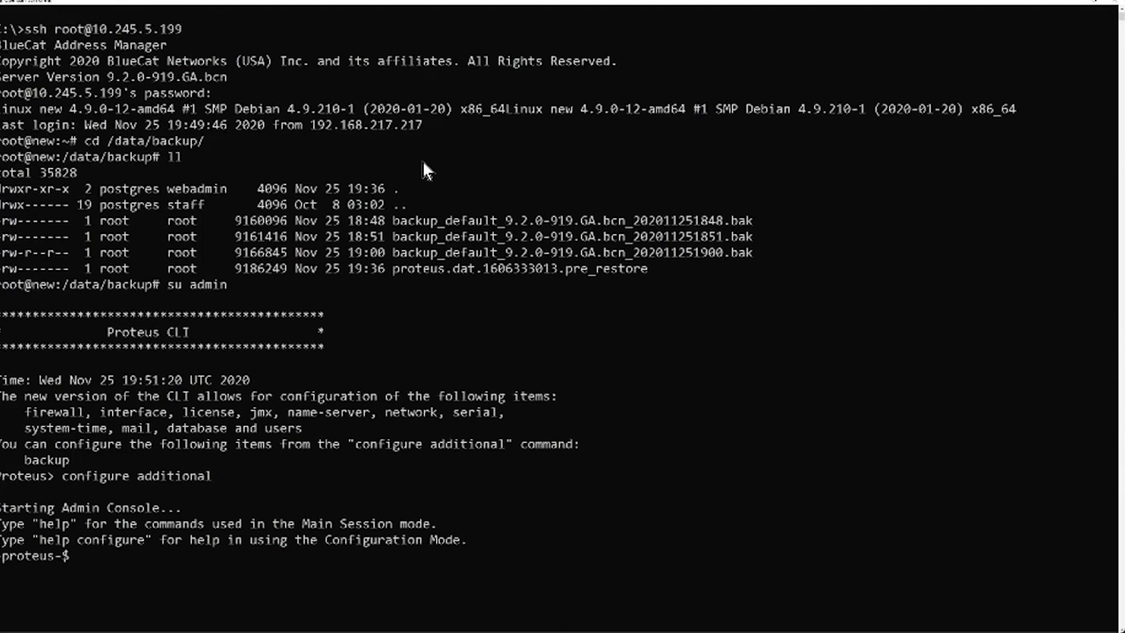
# - Show the available backup files and execute a restore from backup_default_9.2.0-919.GA.bcn_202011251900.bak
pyautogui.write('show backup files')
pyautogui.press('Return')
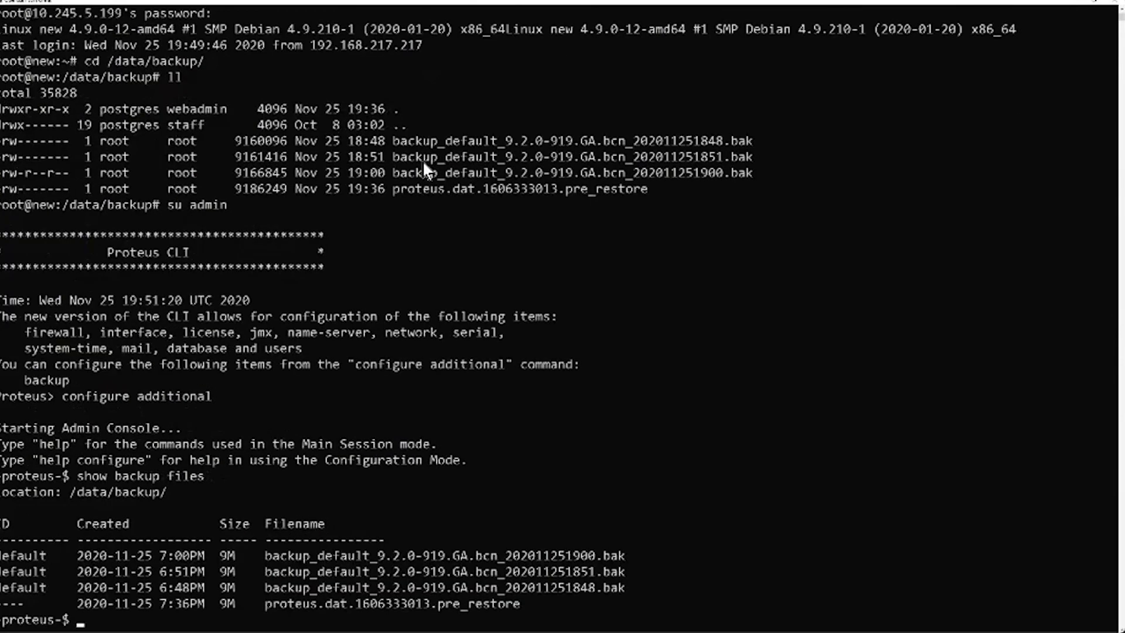
pyautogui.write('execute restore')
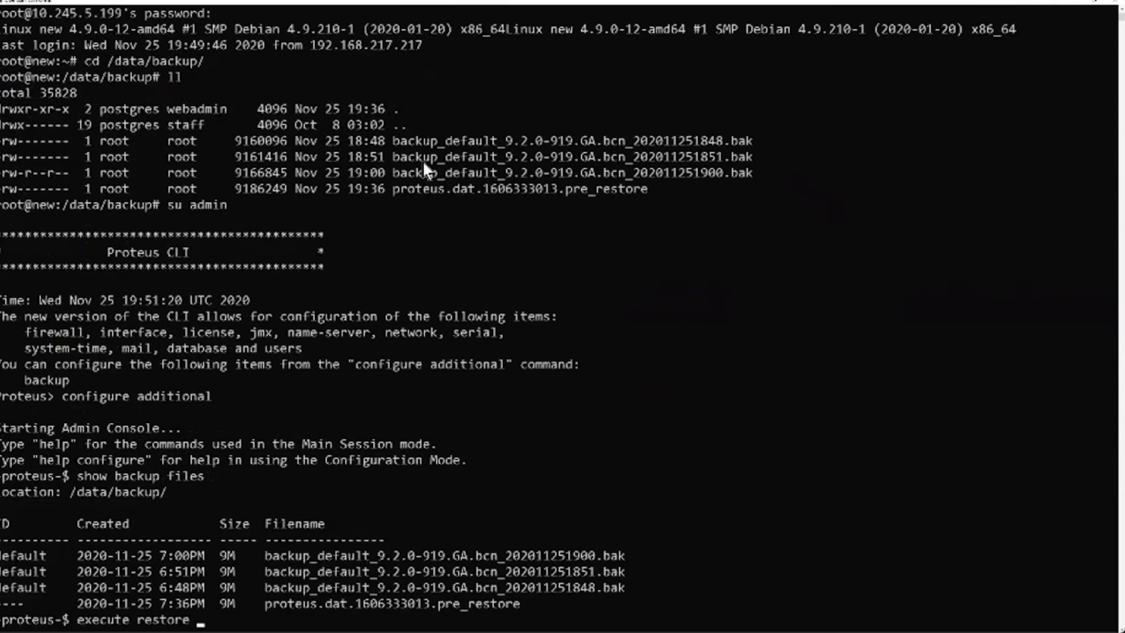
pyautogui.moveTo(408, 557); pyautogui.dragTo(410, 558)
pyautogui.doubleClick(409, 556)
pyautogui.rightClick(352, 617)
pyautogui.press('Return')
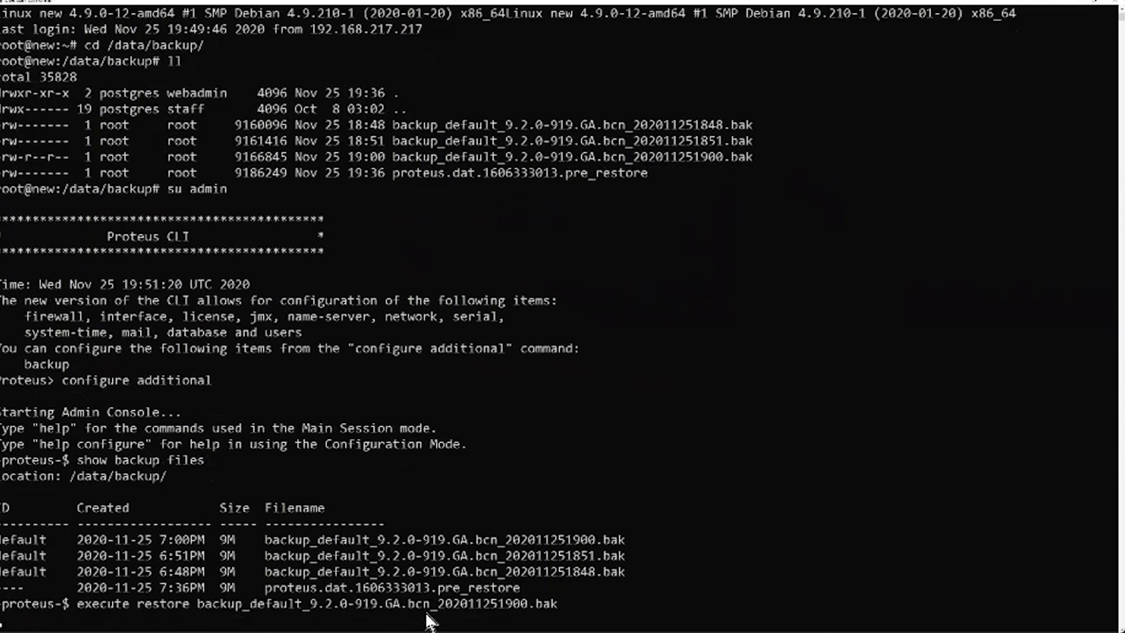